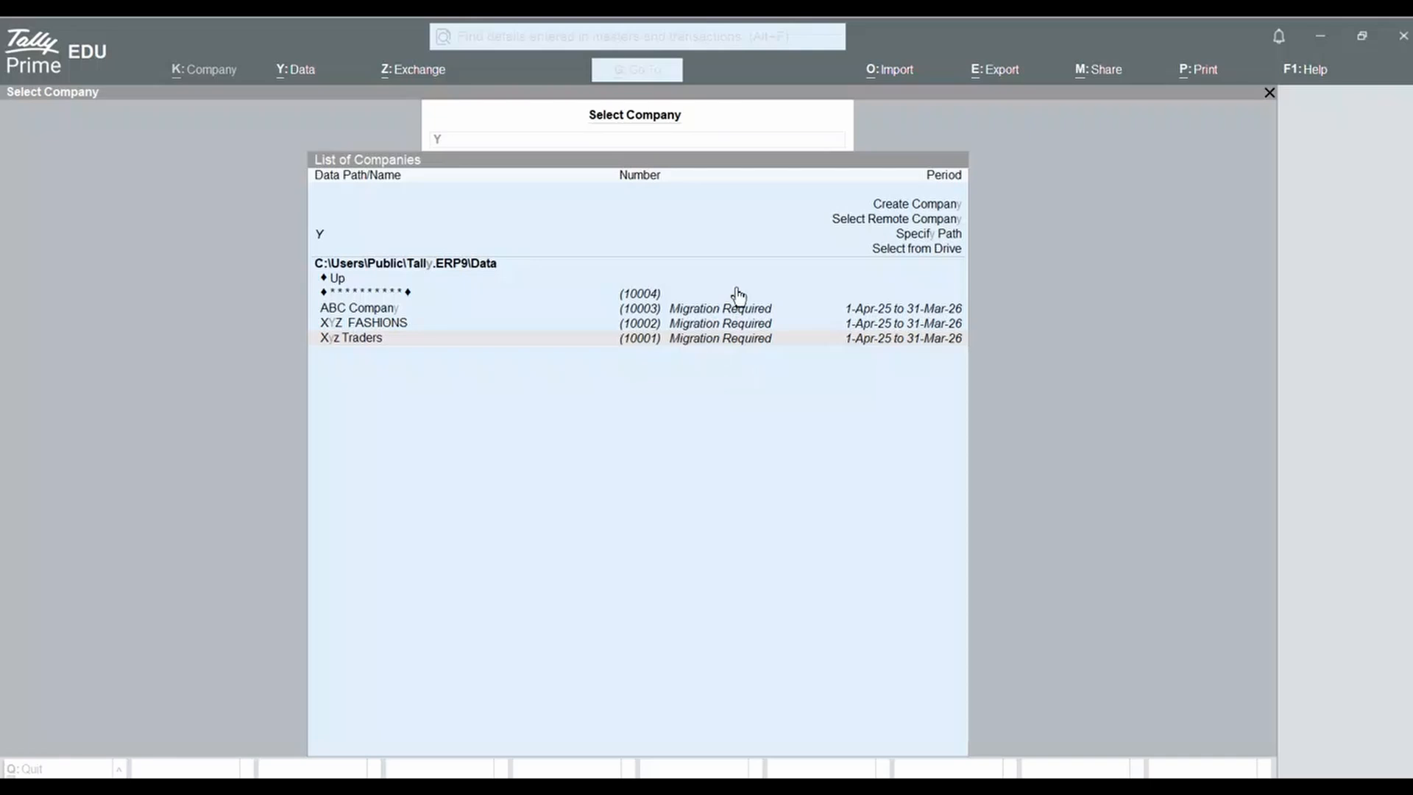
# Step: Start creating a new company and name it Ab Fashions
pyautogui.click(894, 212)
pyautogui.click(891, 205)
pyautogui.click(892, 205)
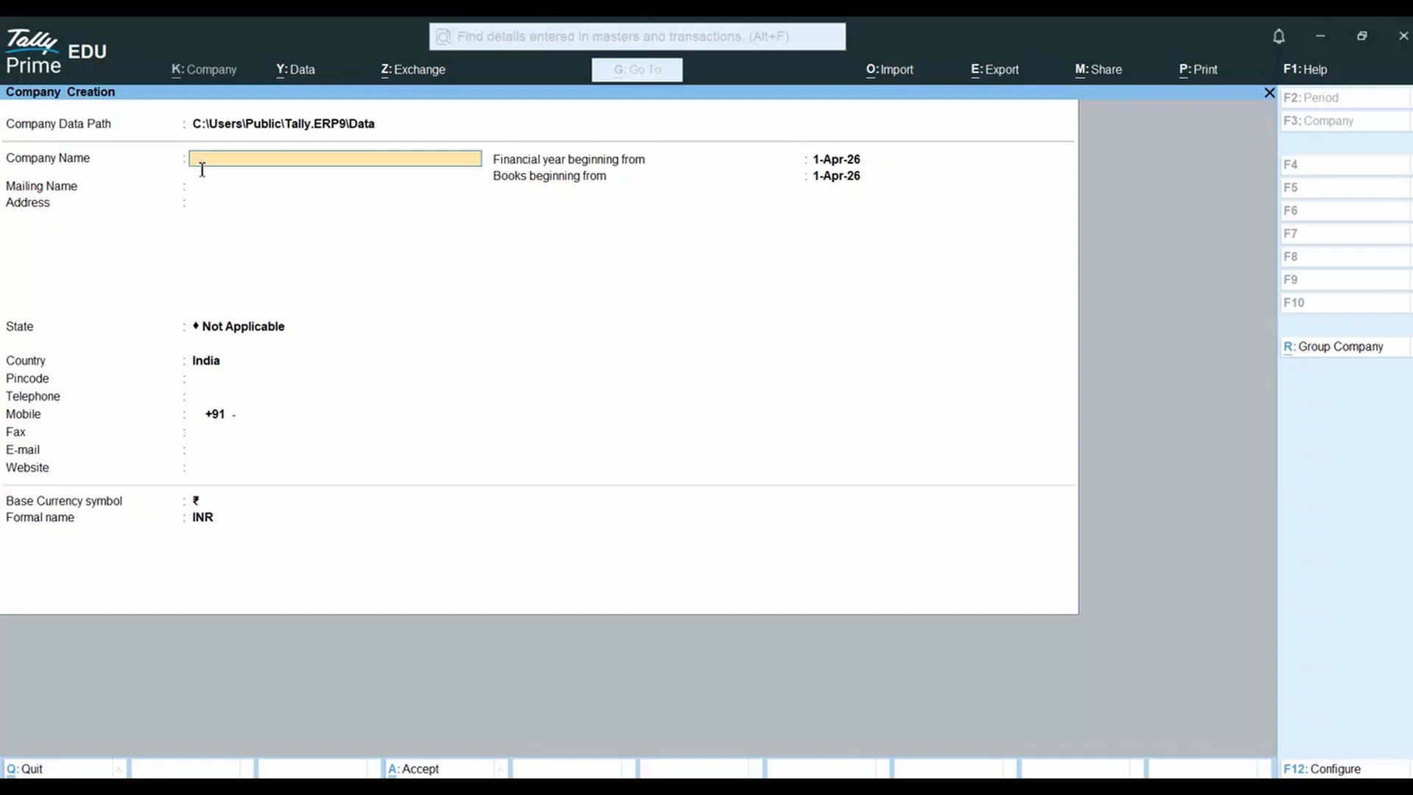
pyautogui.write('Ab Sa')
pyautogui.press('BackSpace')
pyautogui.press('BackSpace')
pyautogui.press('BackSpace')
pyautogui.write('Fashion')
pyautogui.press('Return')
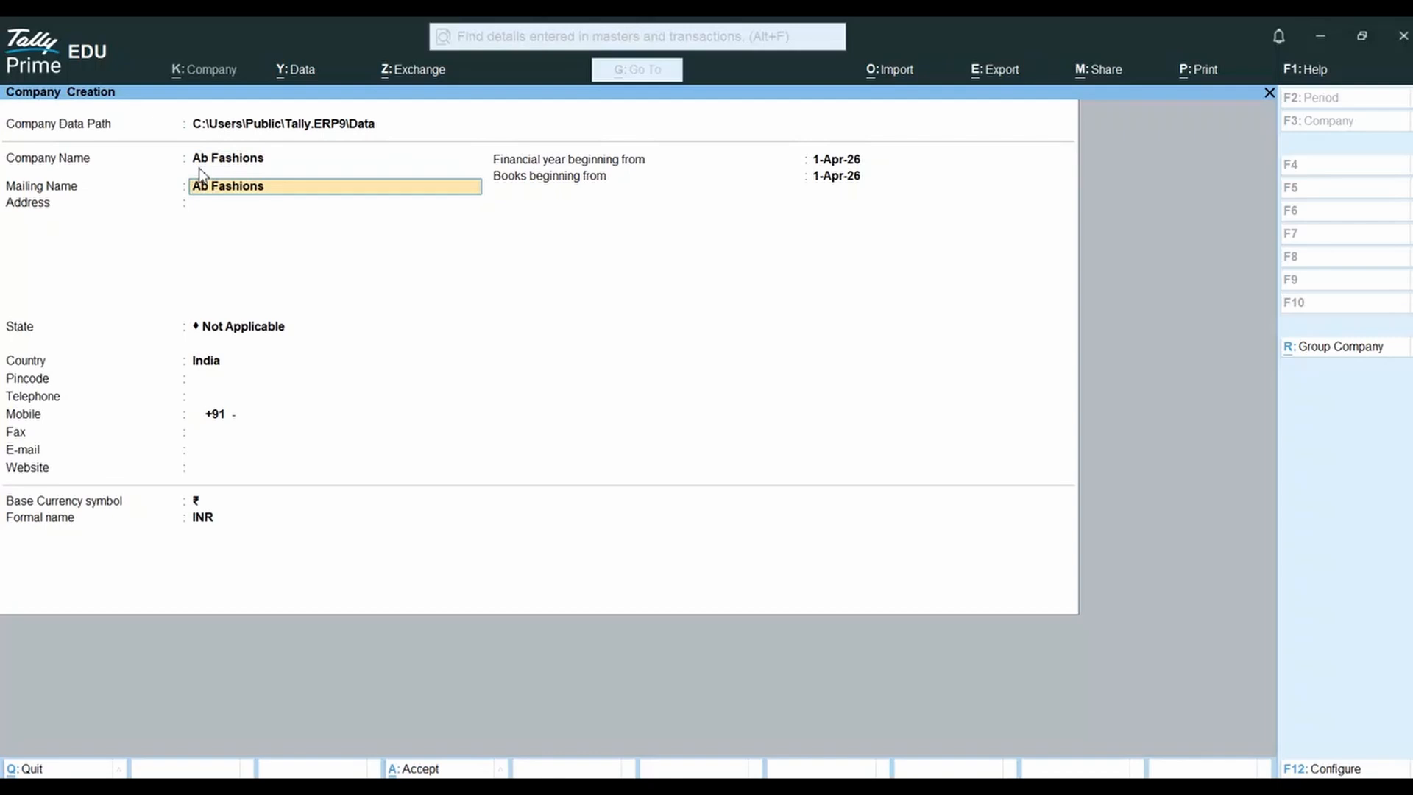
# Step: Keep the mailing name, enter Chennai as the company address and choose Tamil Nadu as the state
pyautogui.press('Return')
pyautogui.write('Chenna')
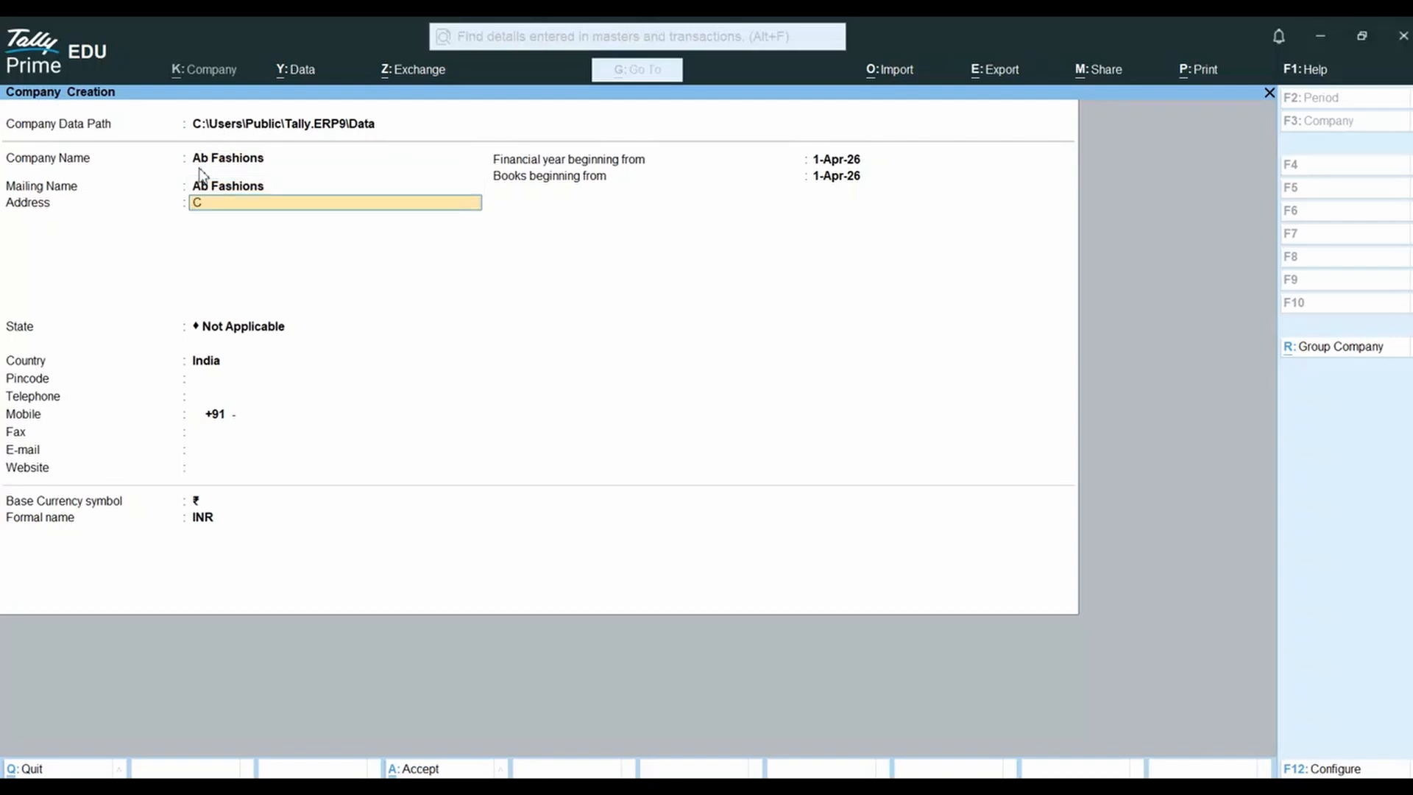
pyautogui.press('Return')
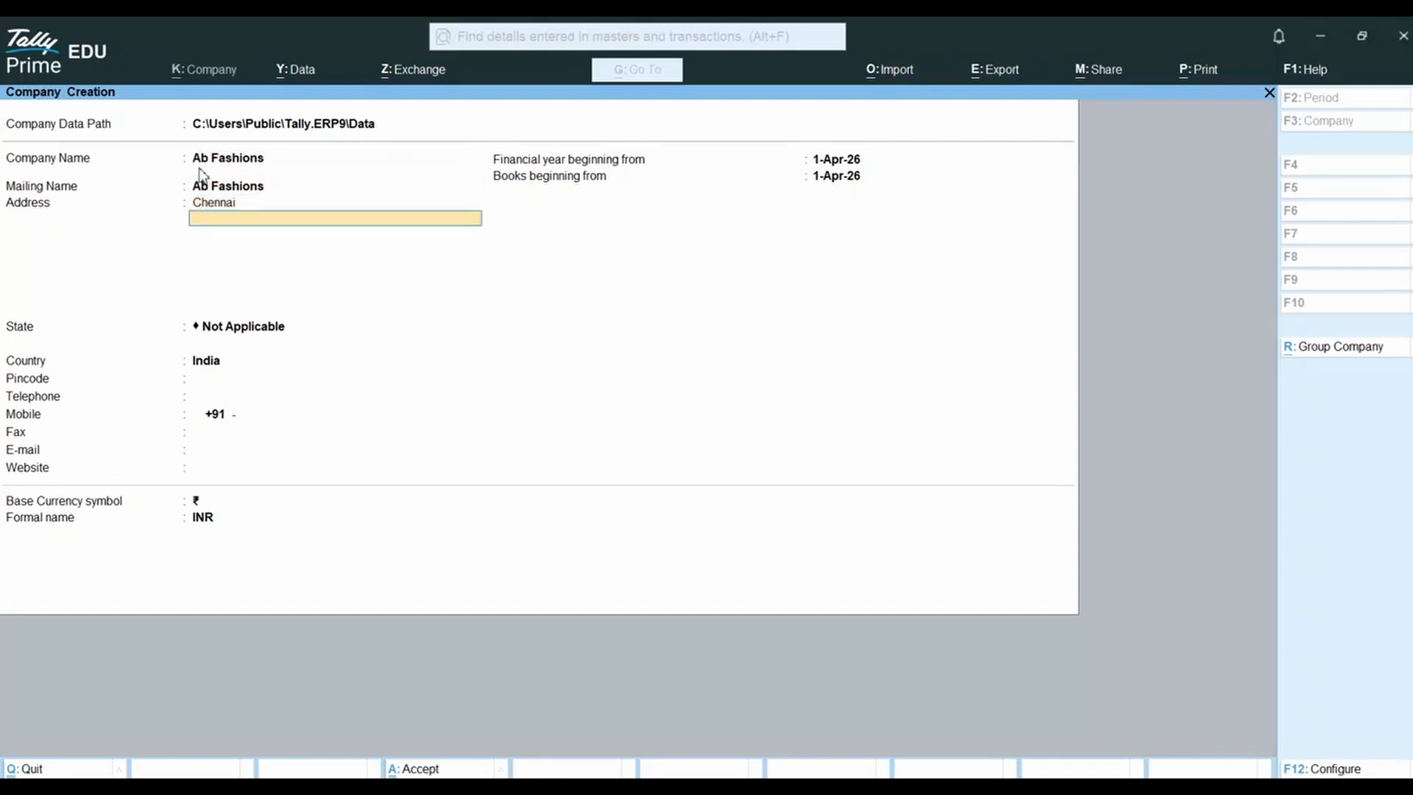
pyautogui.press('Return')
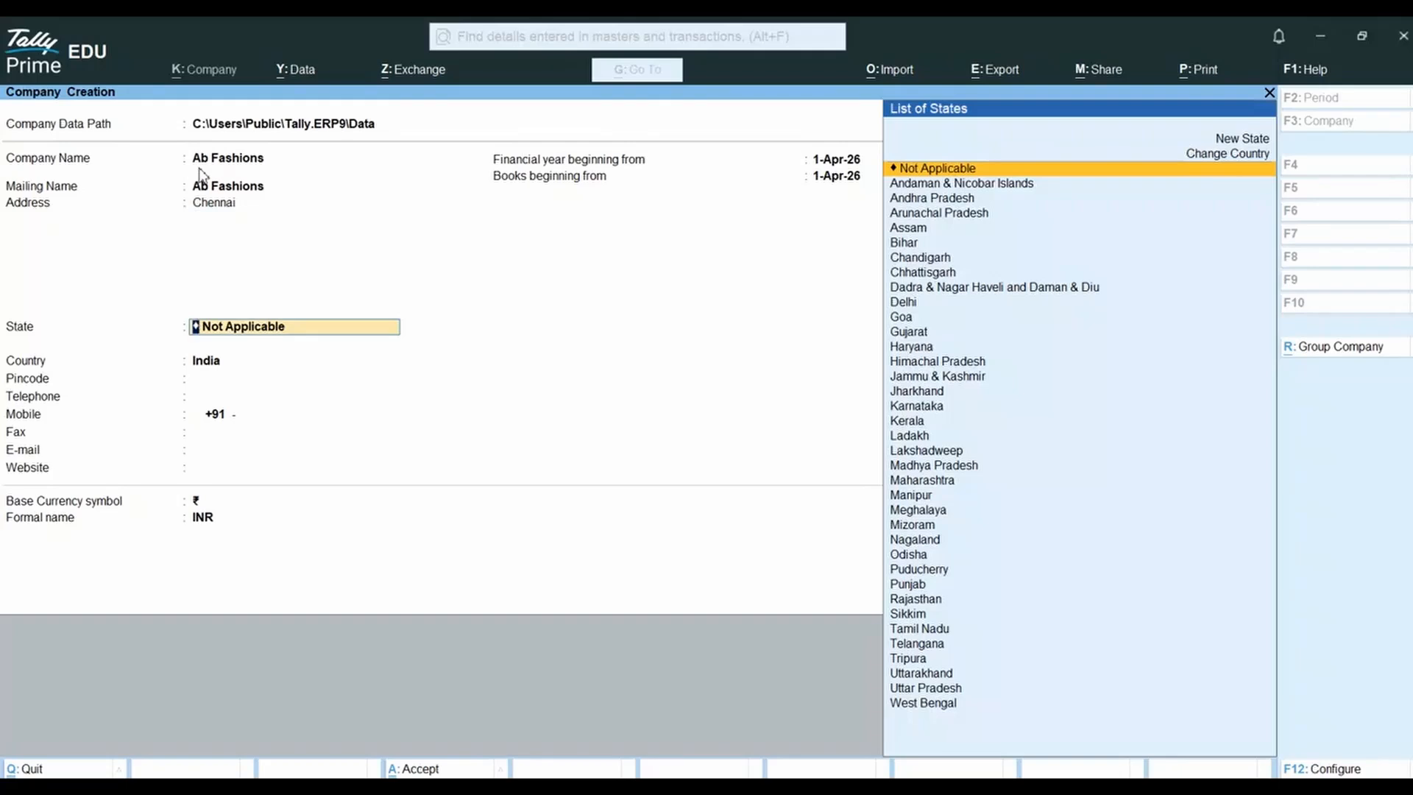
pyautogui.write('Ta')
pyautogui.press('Return')
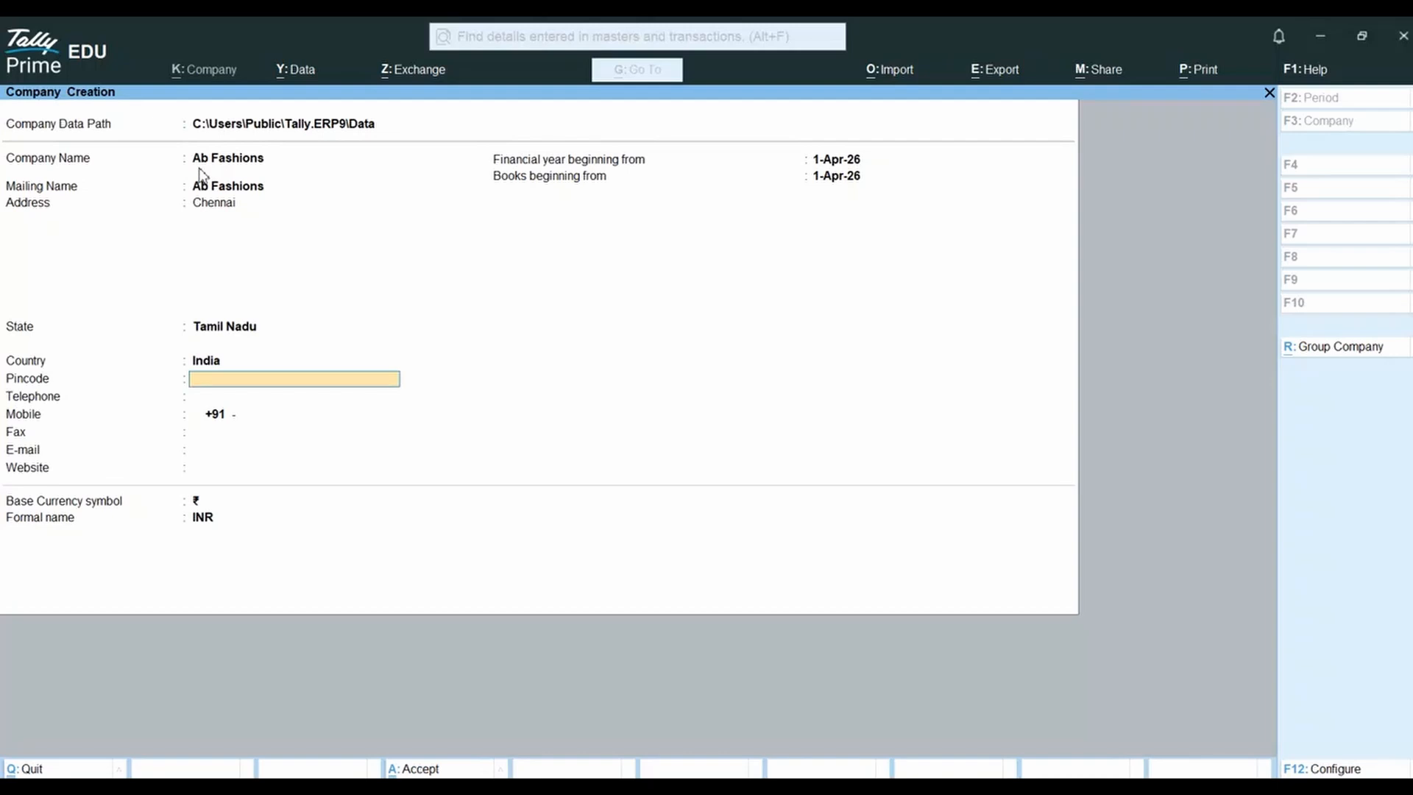
# Step: Leave the pincode, telephone, mobile, fax, e-mail and website fields blank
pyautogui.press('Return')
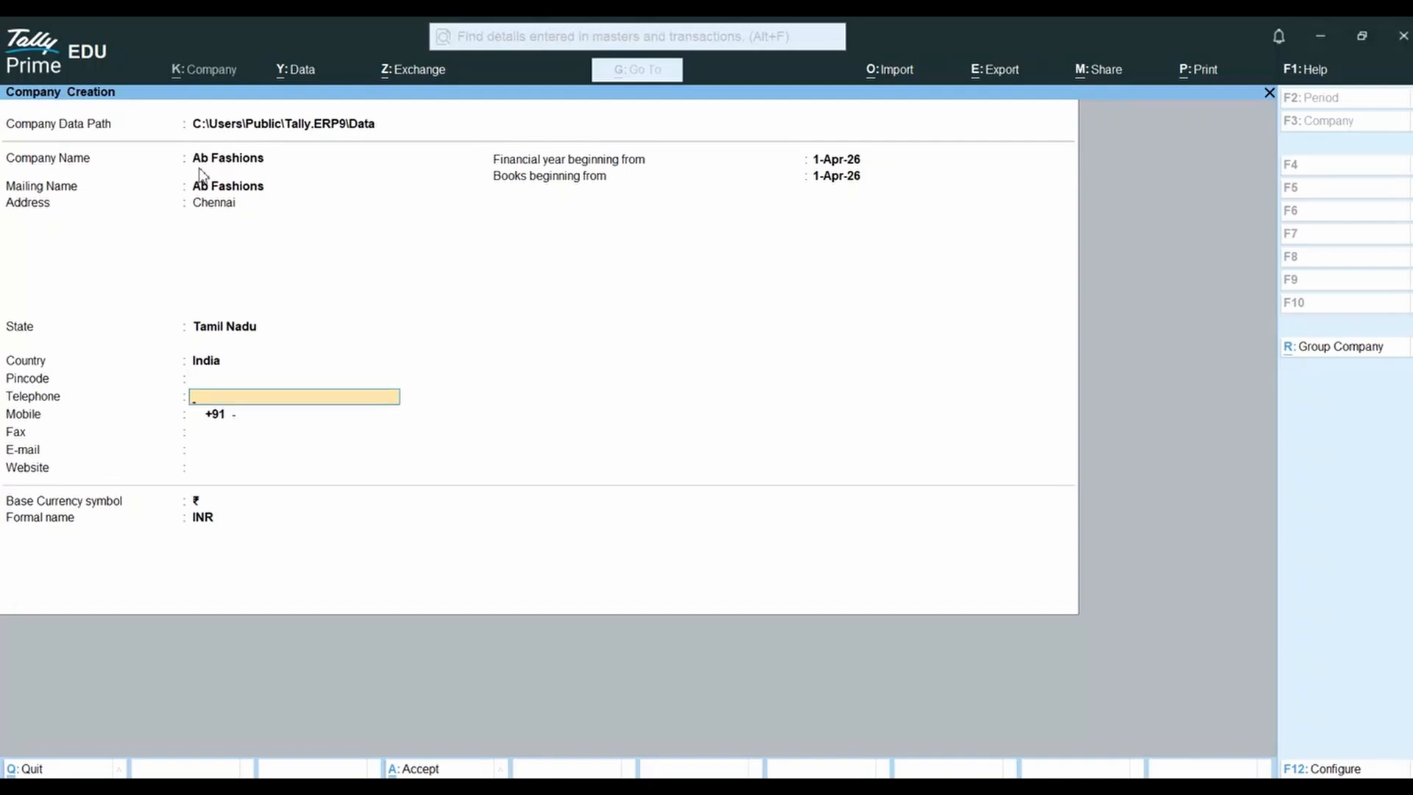
pyautogui.press('Return')
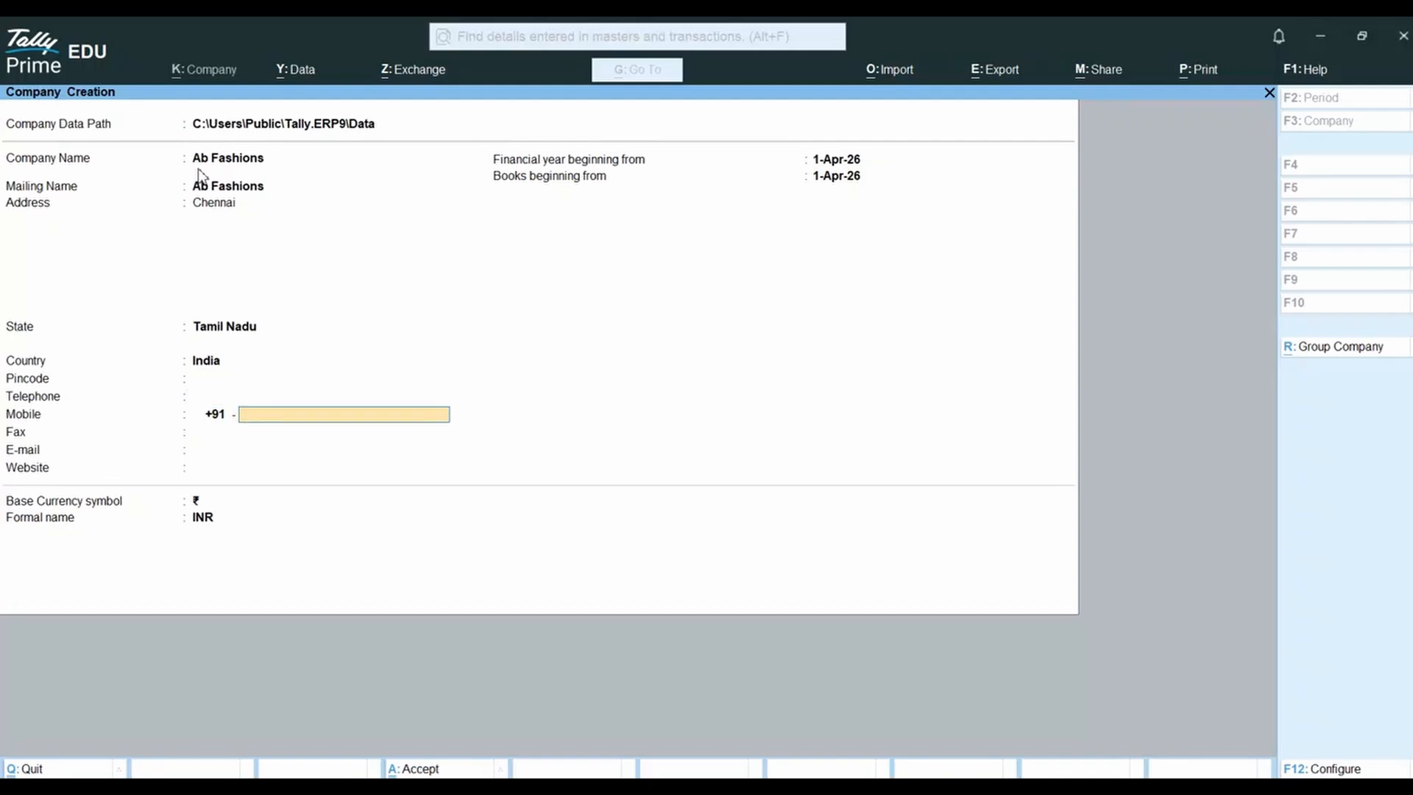
pyautogui.press('Return')
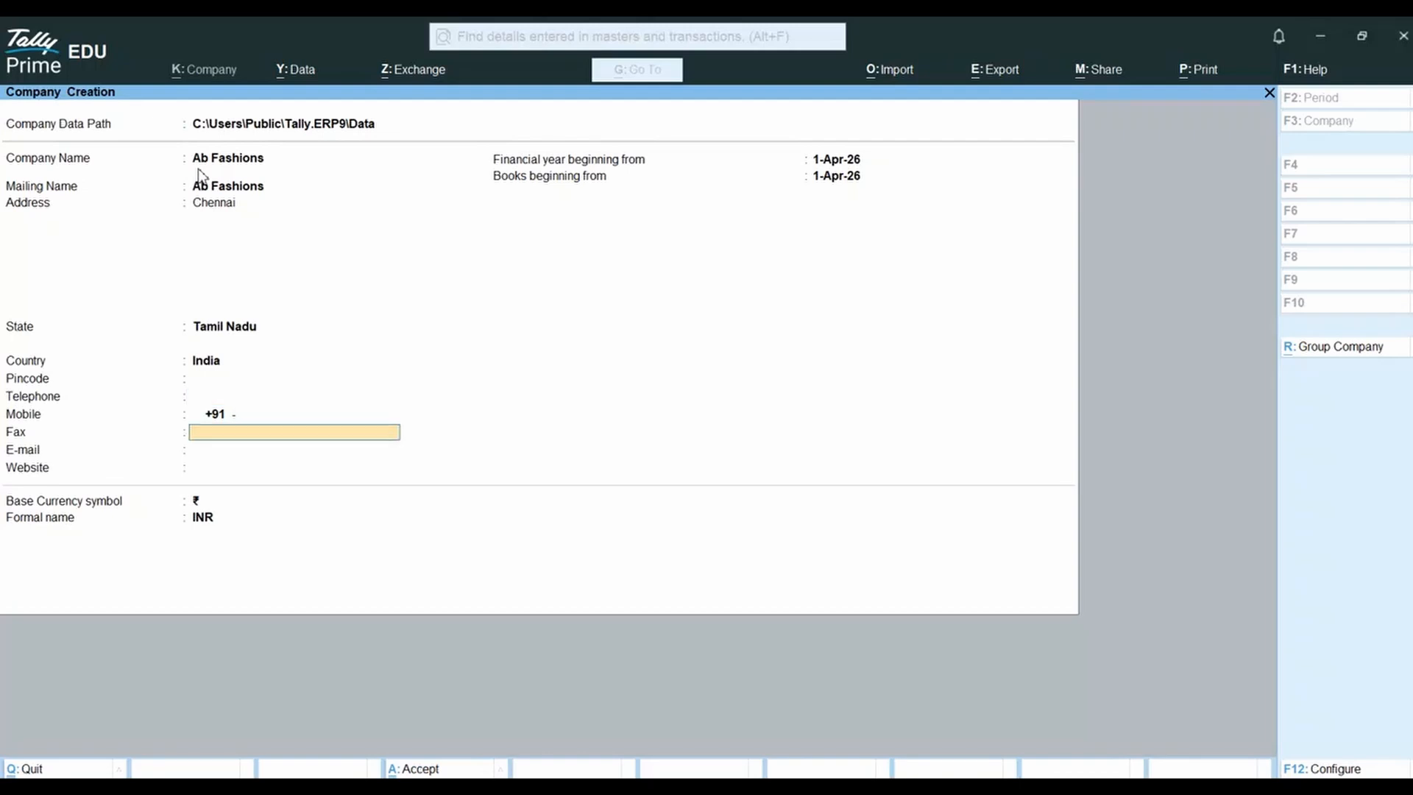
pyautogui.press('Return')
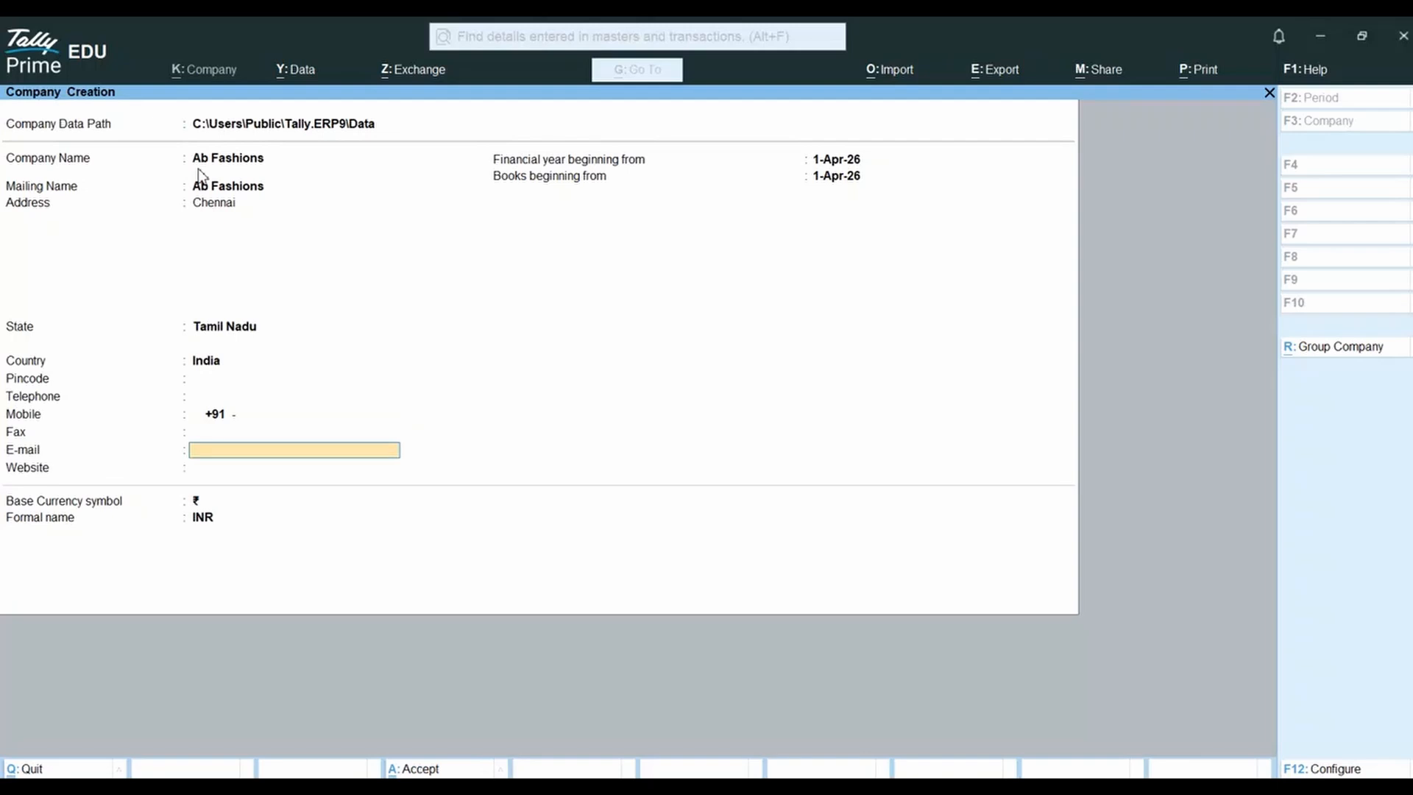
pyautogui.press('Return')
pyautogui.press('Return')
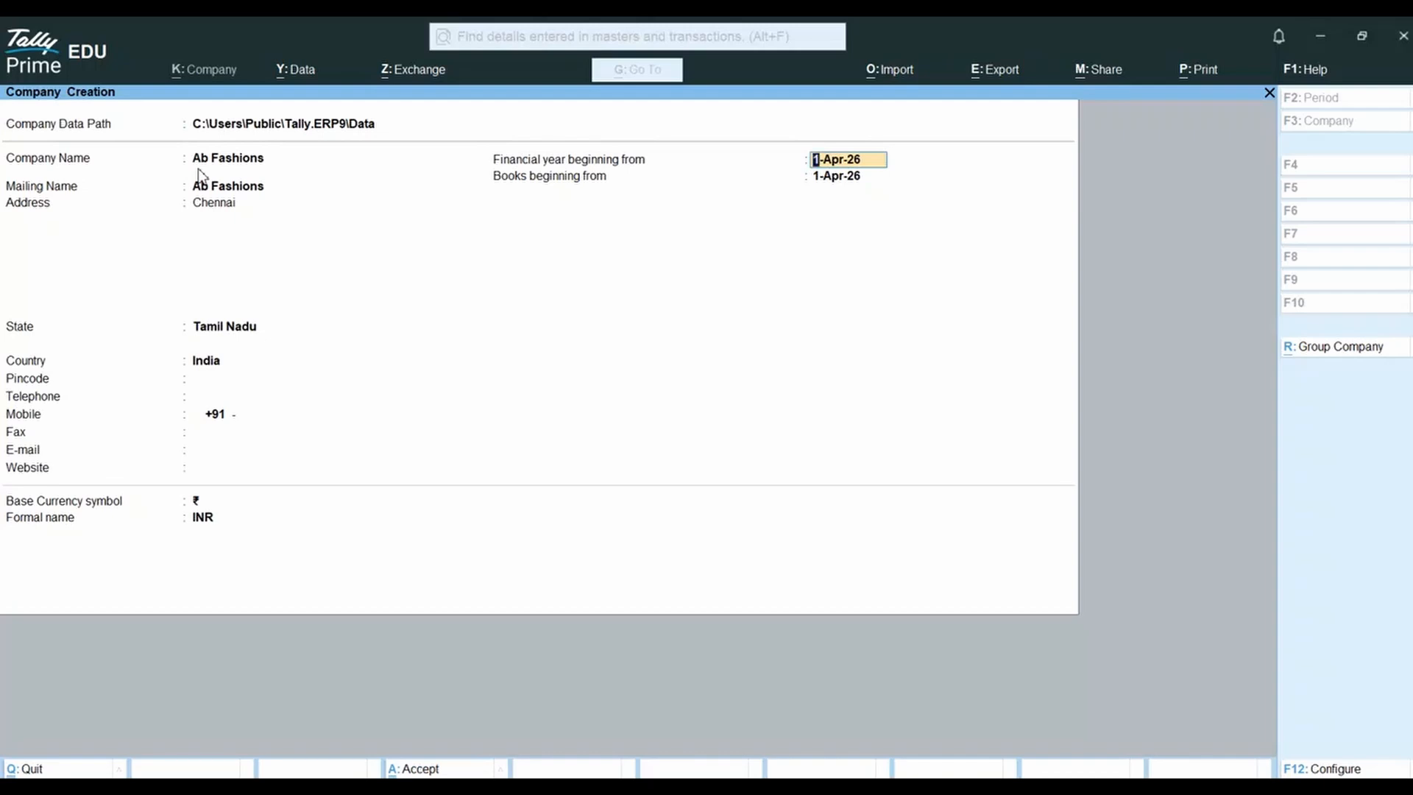
# Step: Keep 1-Apr-26 for the financial year and books beginning, keep ₹ (INR) as base currency, and accept the company
pyautogui.press('Return')
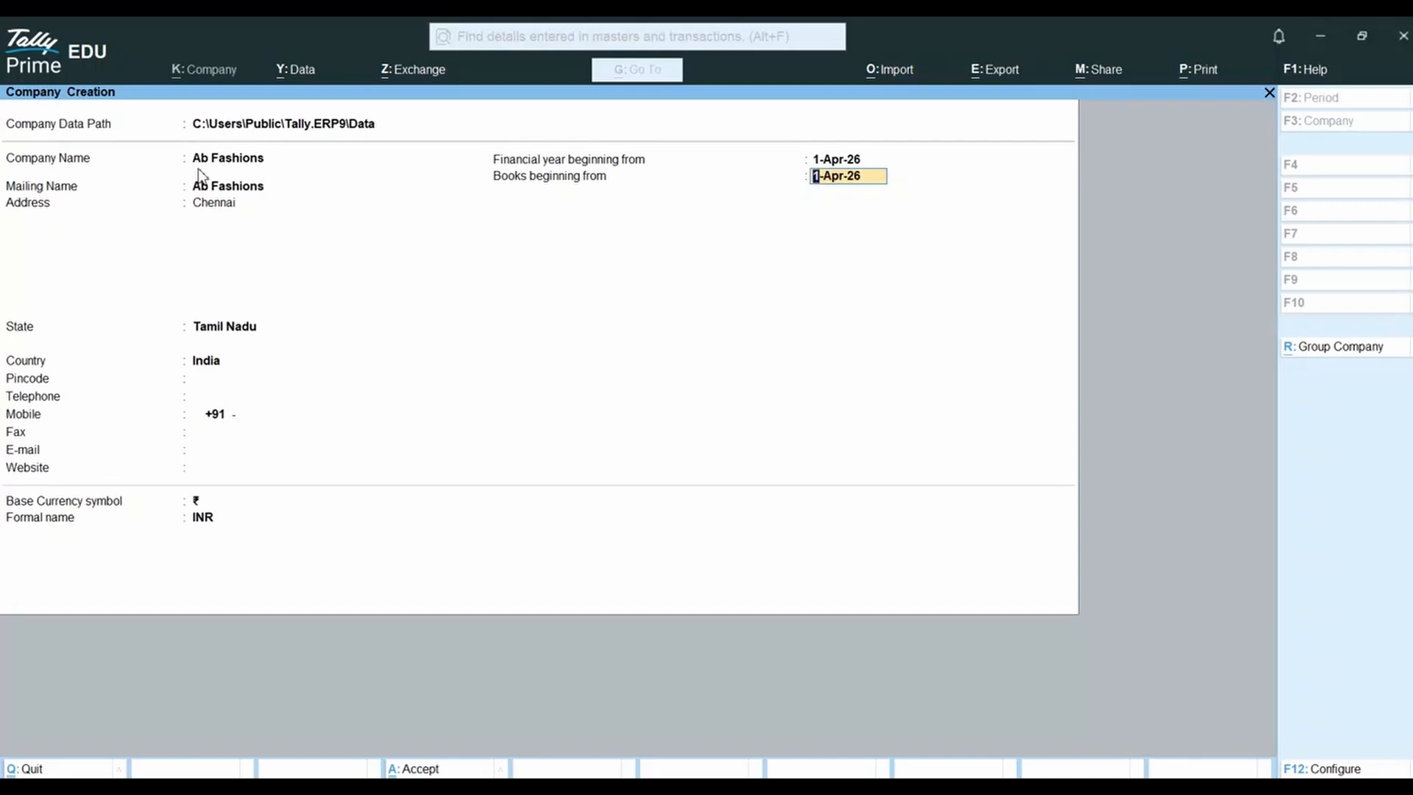
pyautogui.press('Return')
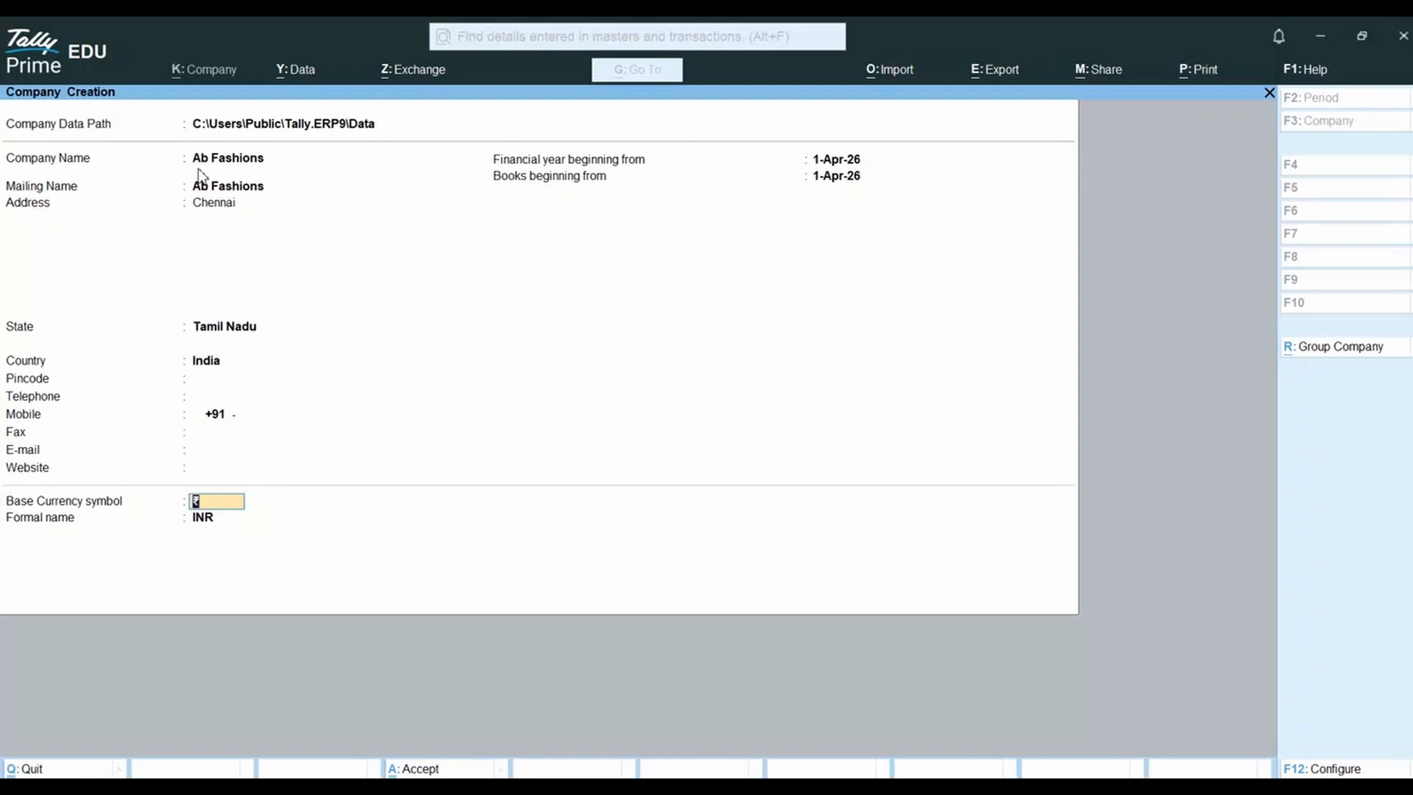
pyautogui.press('Return')
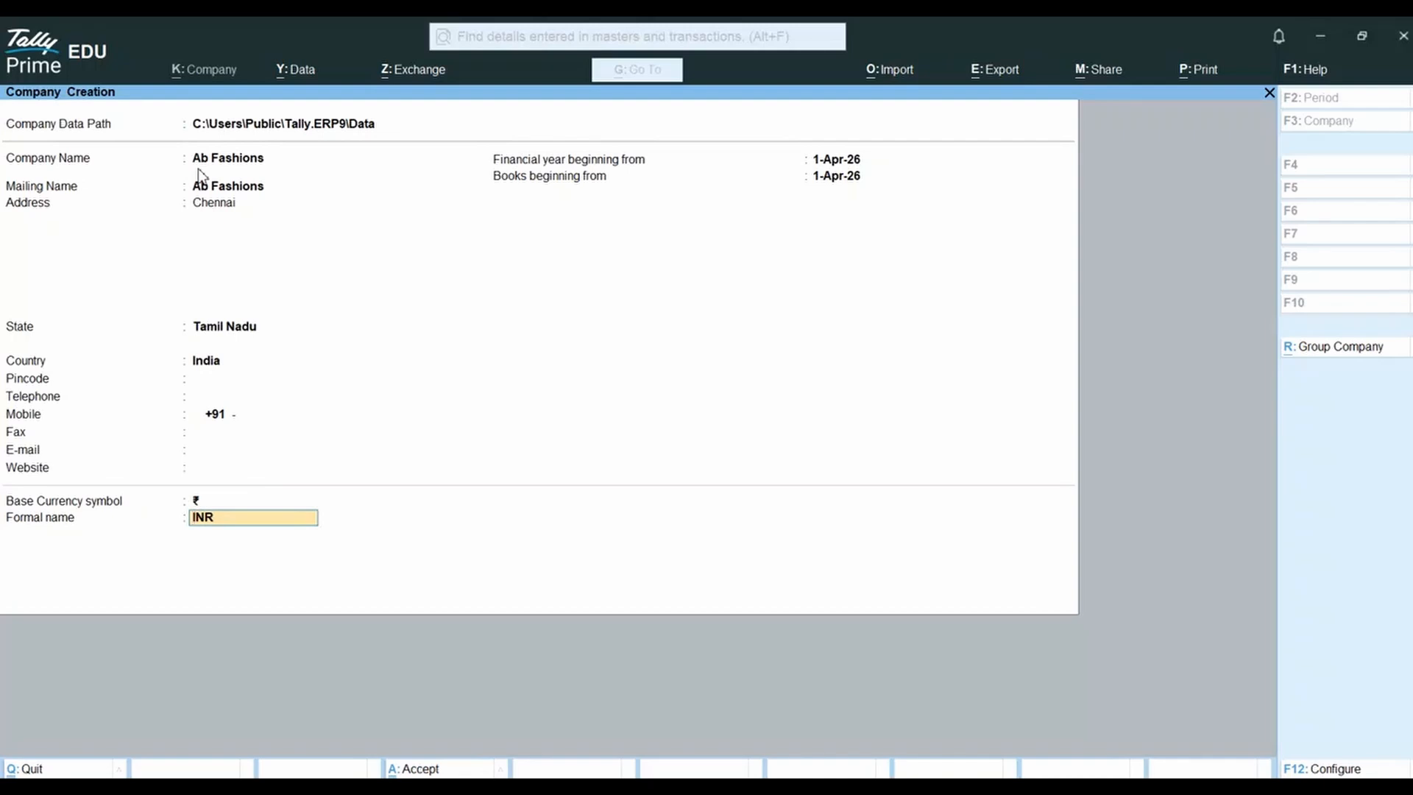
pyautogui.press('Return')
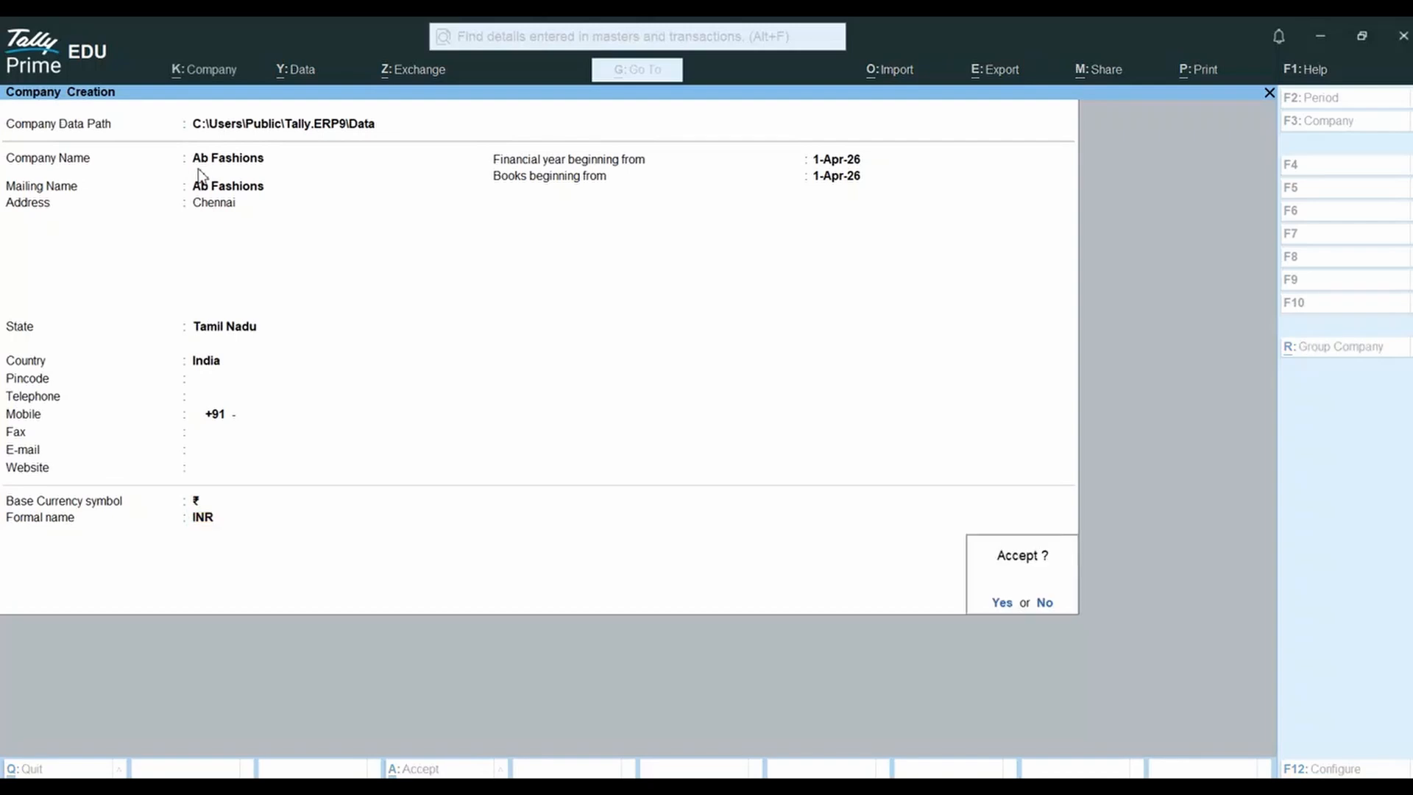
pyautogui.press('Return')
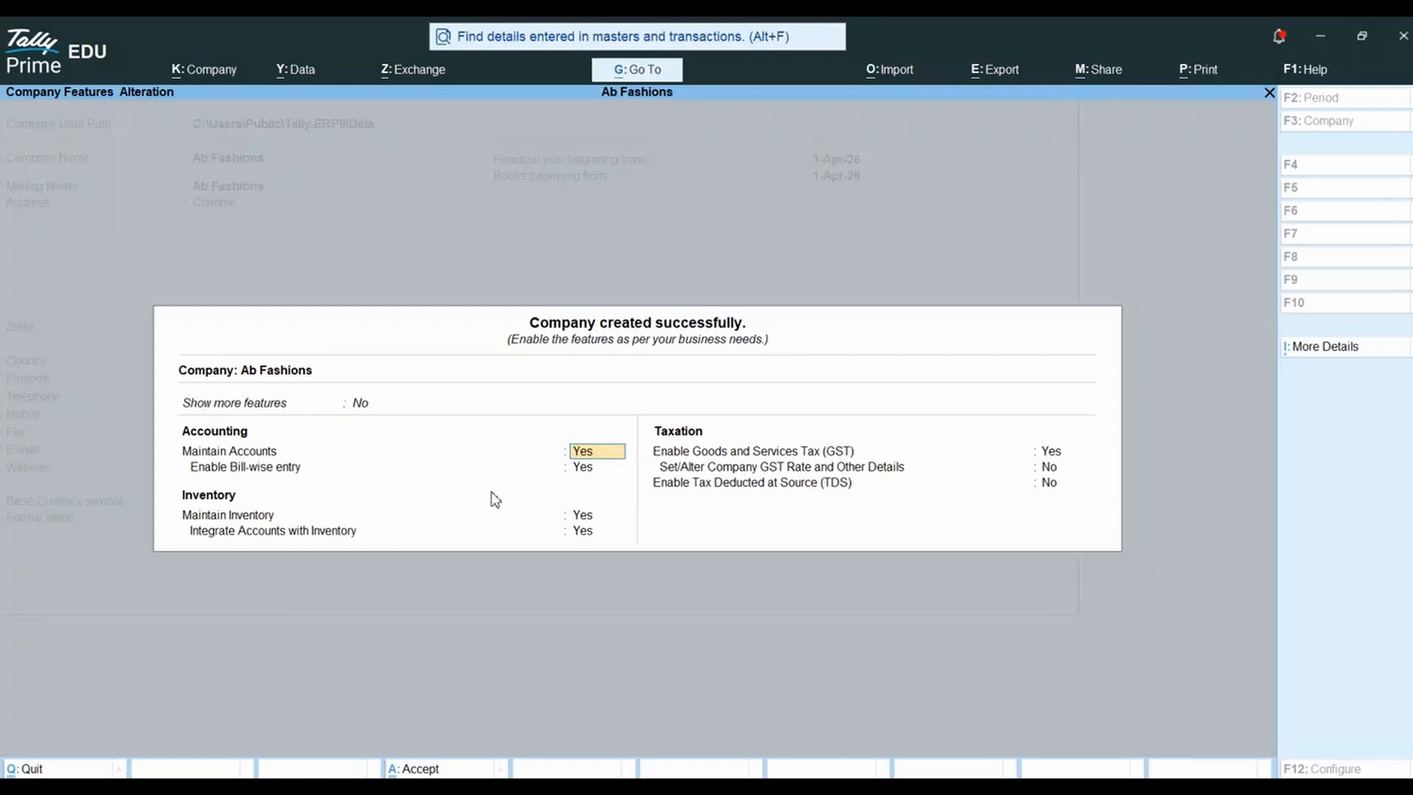
# Step: Keep Maintain Accounts and Bill-wise entry enabled and go to the company GST rate and other details setting
pyautogui.press('Return')
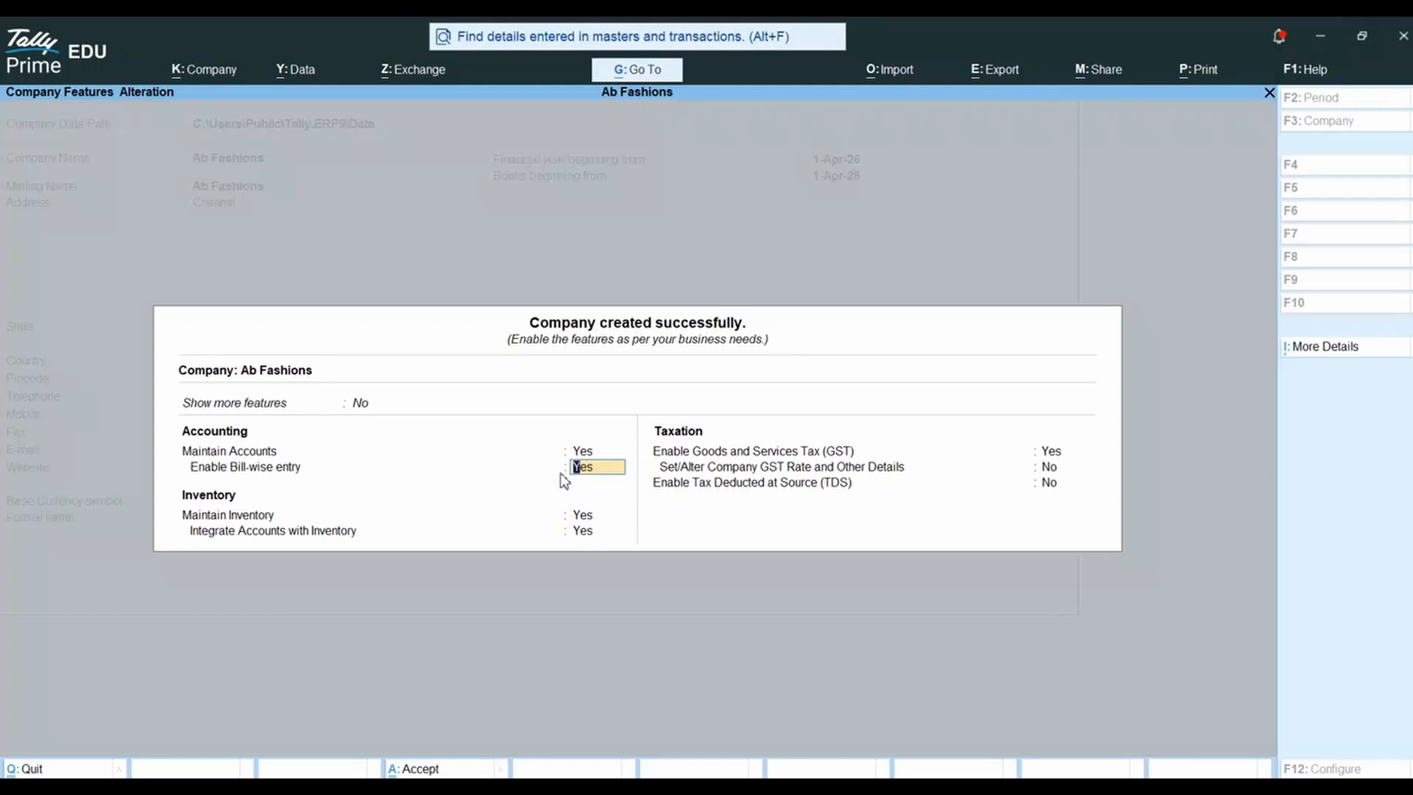
pyautogui.press('Return')
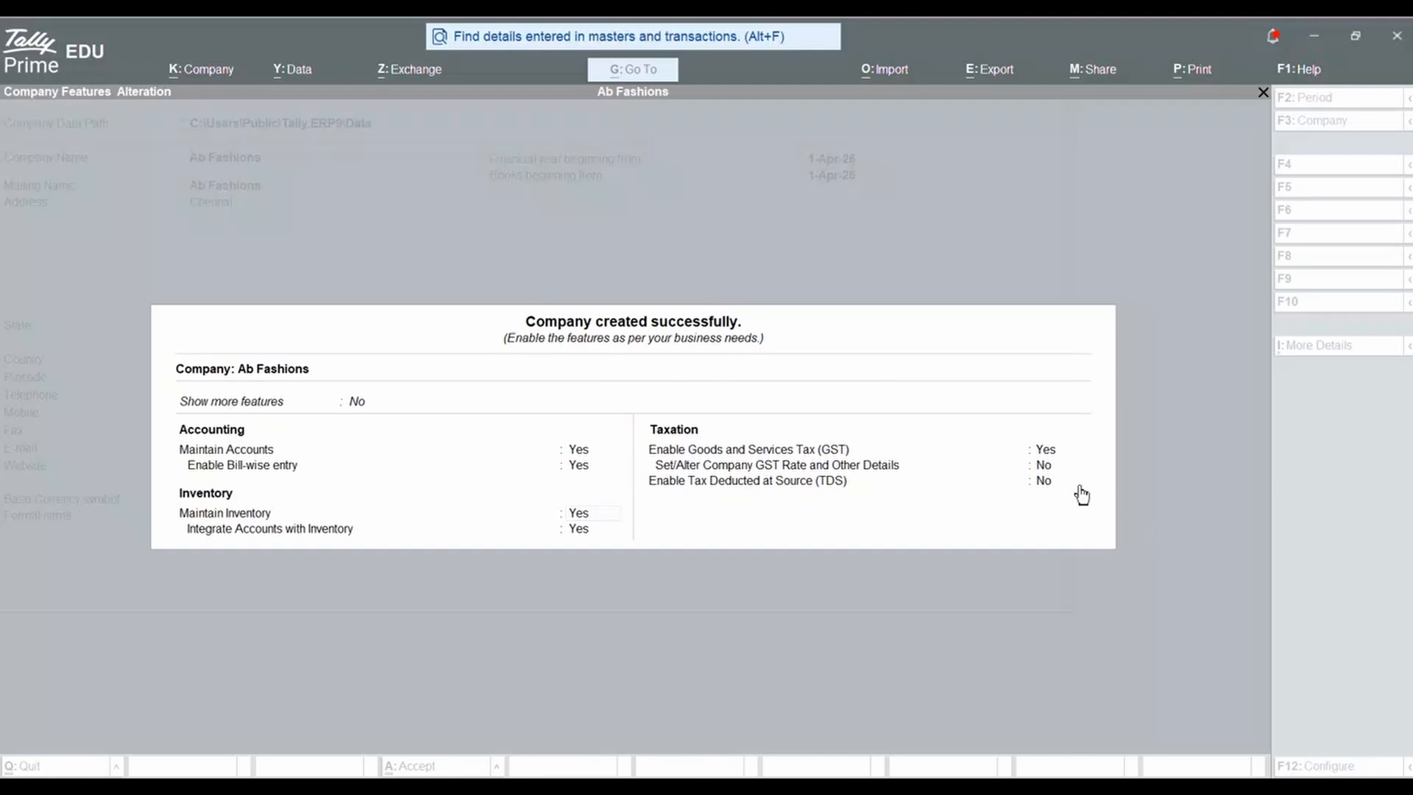
pyautogui.click(1041, 475)
pyautogui.click(1051, 472)
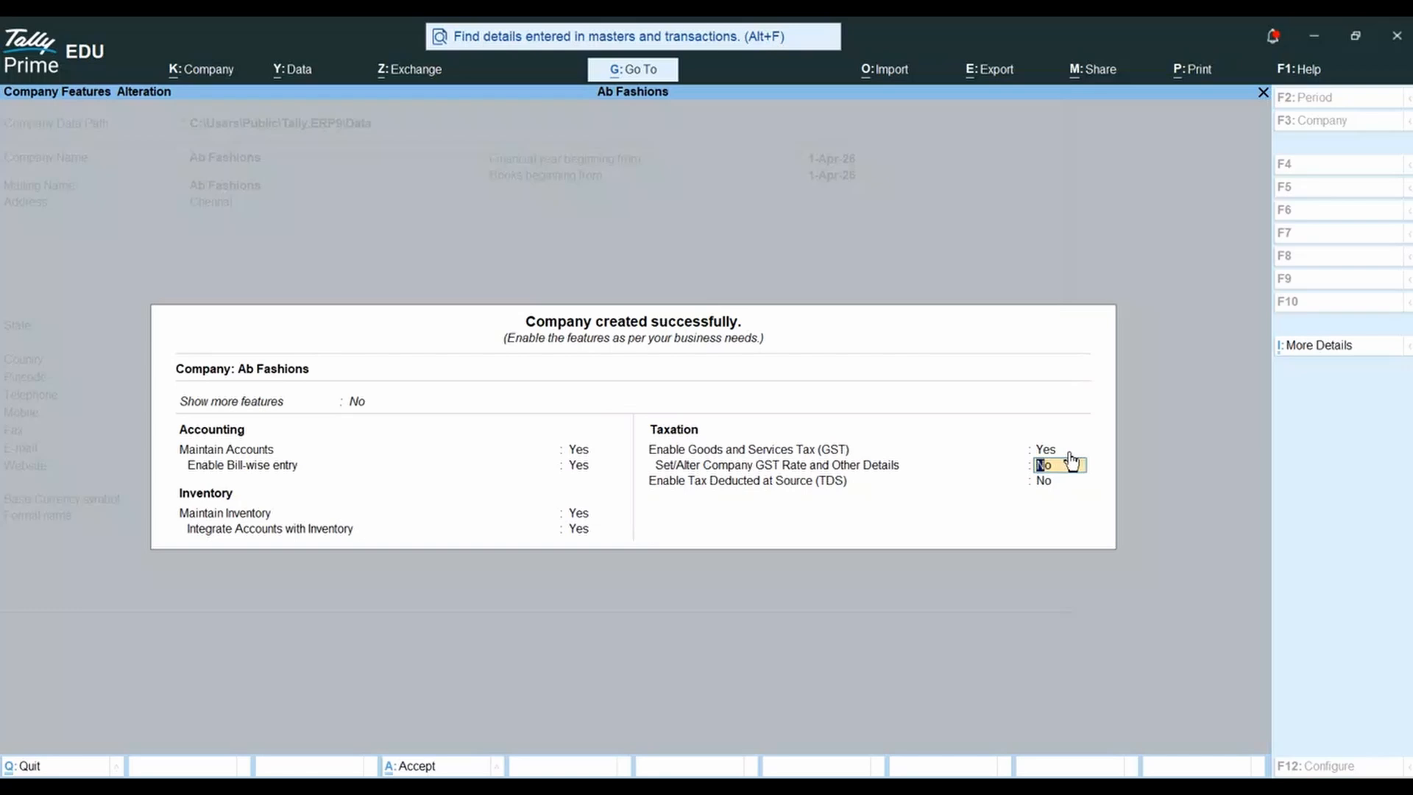
# Step: Try enabling Tax Deducted at Source (TDS), leaving the company's TDS deductor details without filling them in
pyautogui.press('Return')
pyautogui.write('yes')
pyautogui.press('Return')
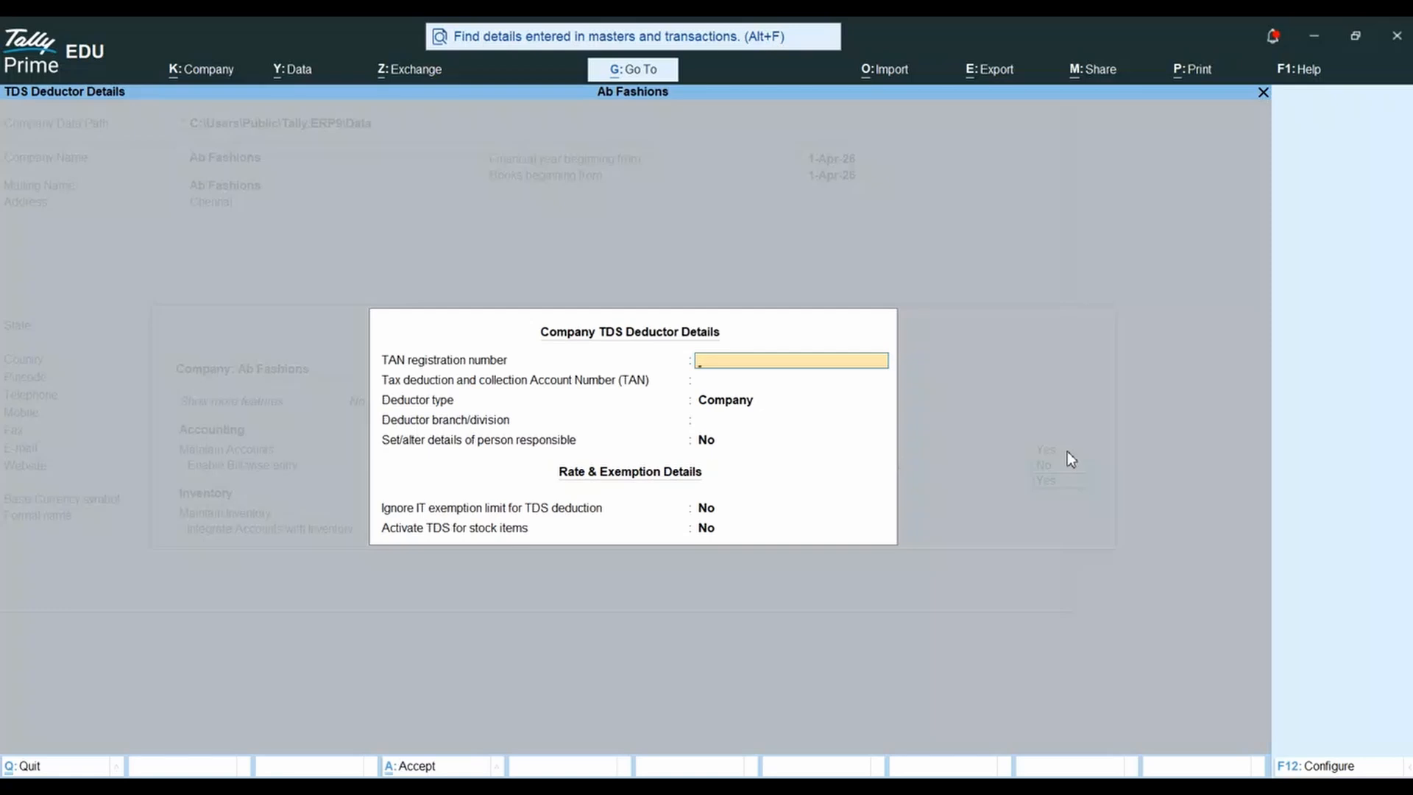
pyautogui.press('Escape')
pyautogui.write('y')
# Step: Set Enable Tax Deducted at Source (TDS) to No and accept the company features
pyautogui.write('n')
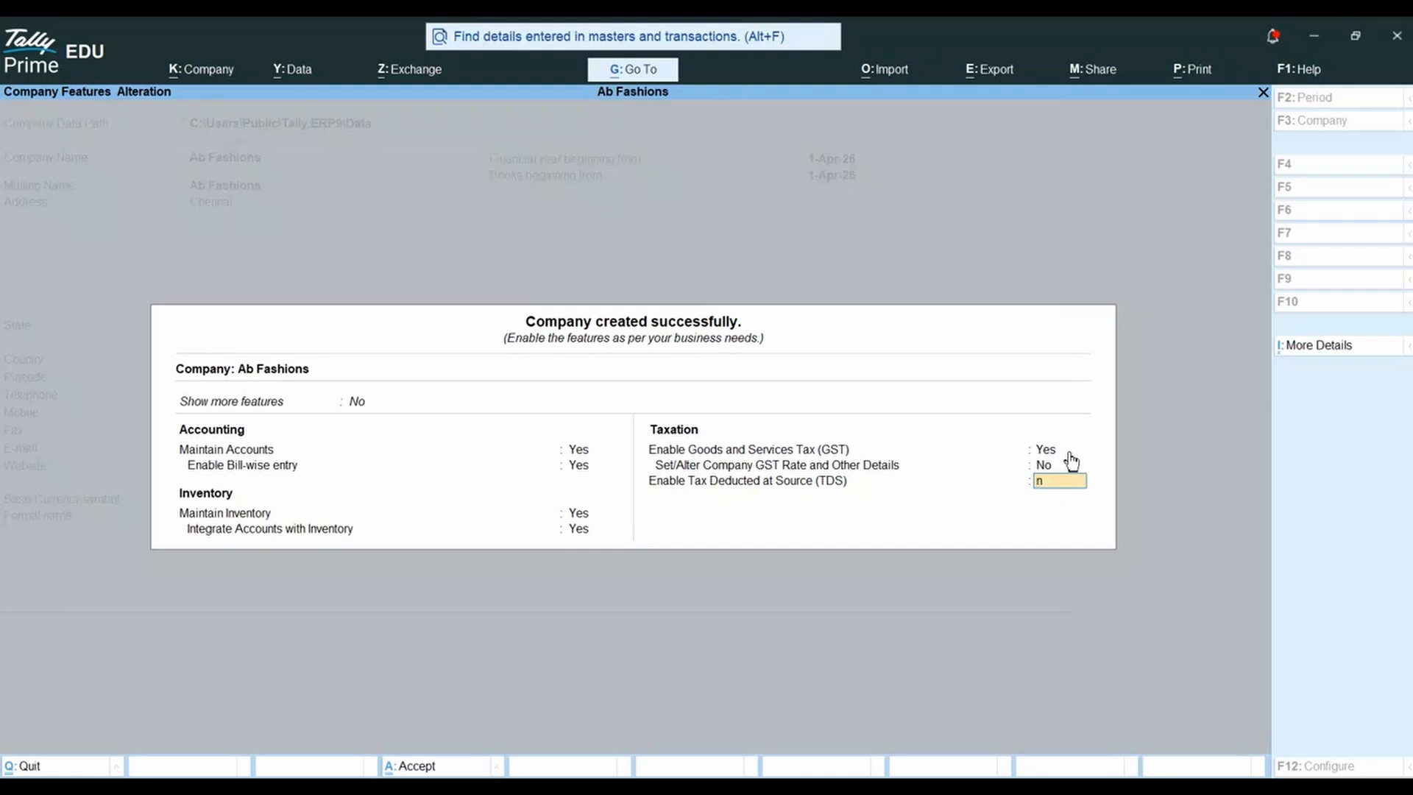
pyautogui.press('Return')
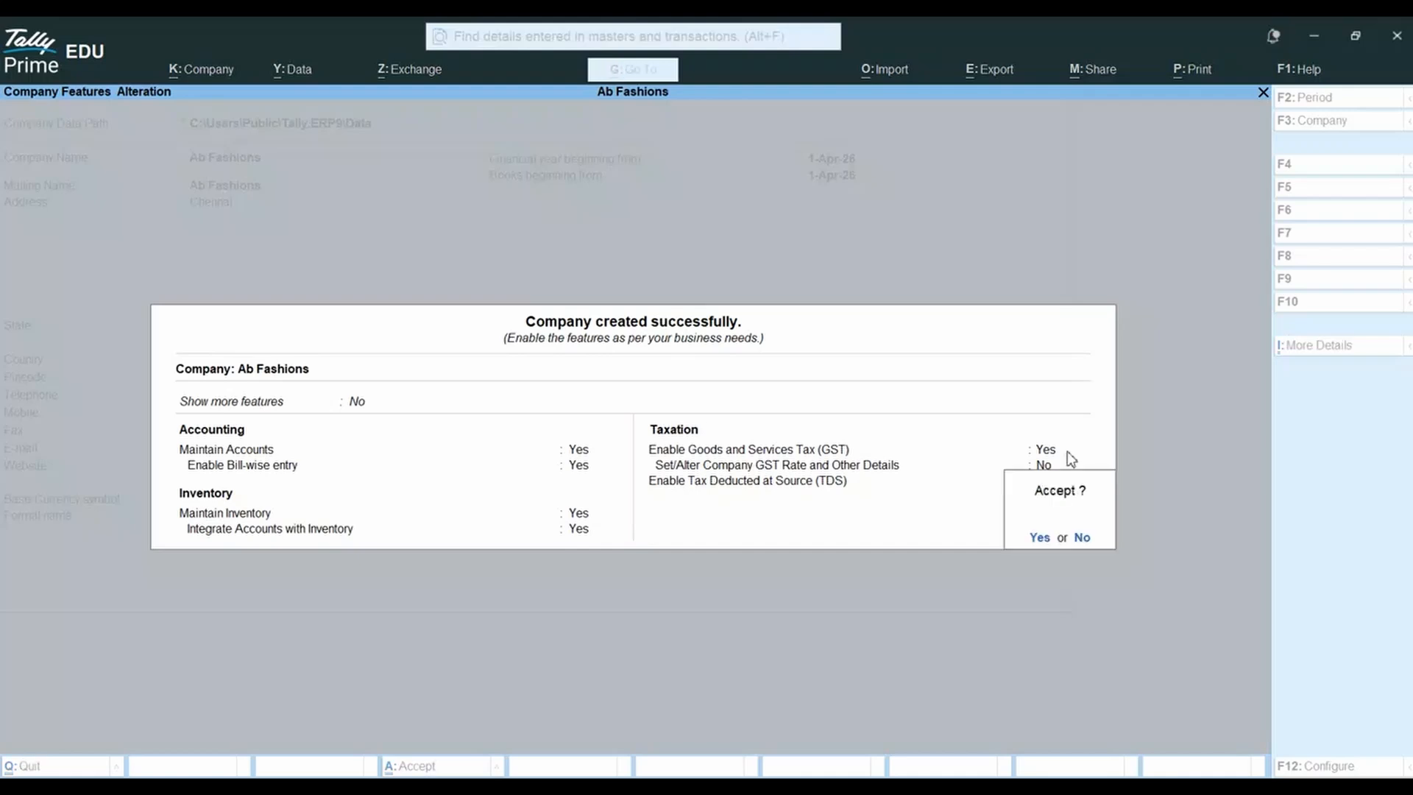
pyautogui.press('y')
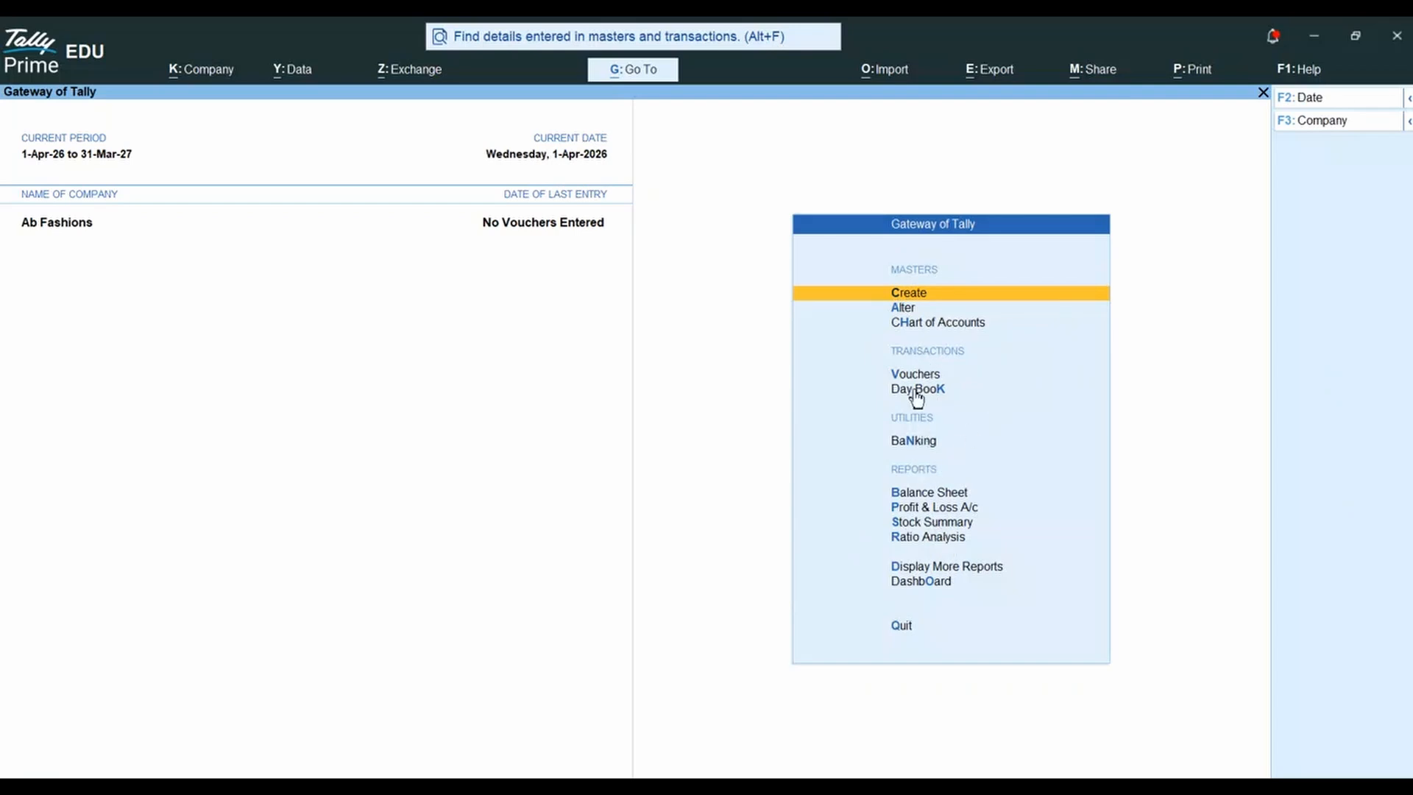
# Step: Open the creation form for a new currency master instead of altering the existing ₹ currency
pyautogui.click(931, 298)
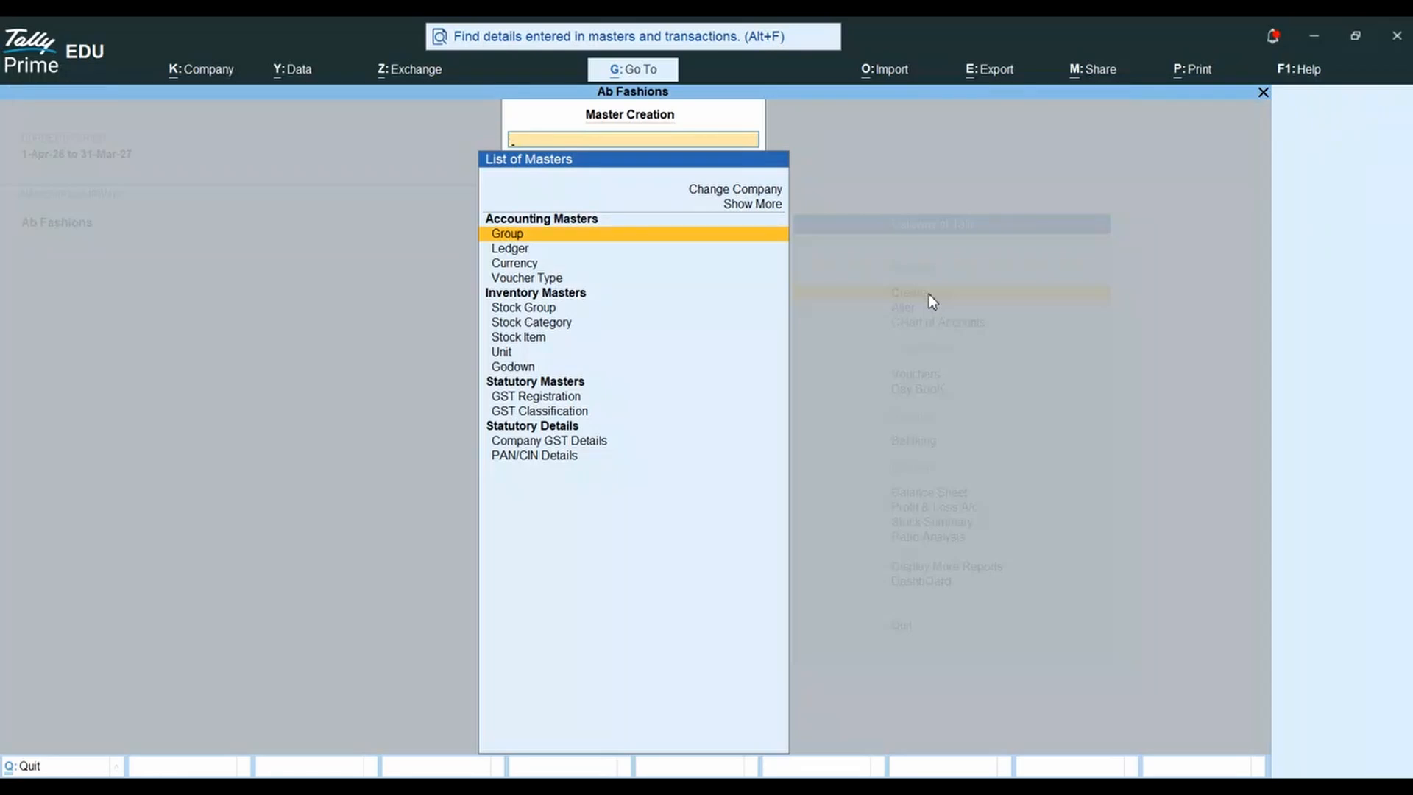
pyautogui.press('Down')
pyautogui.press('Up')
pyautogui.press('Down')
pyautogui.press('Down')
pyautogui.press('Down')
pyautogui.press('Up')
pyautogui.press('Up')
pyautogui.press('Down')
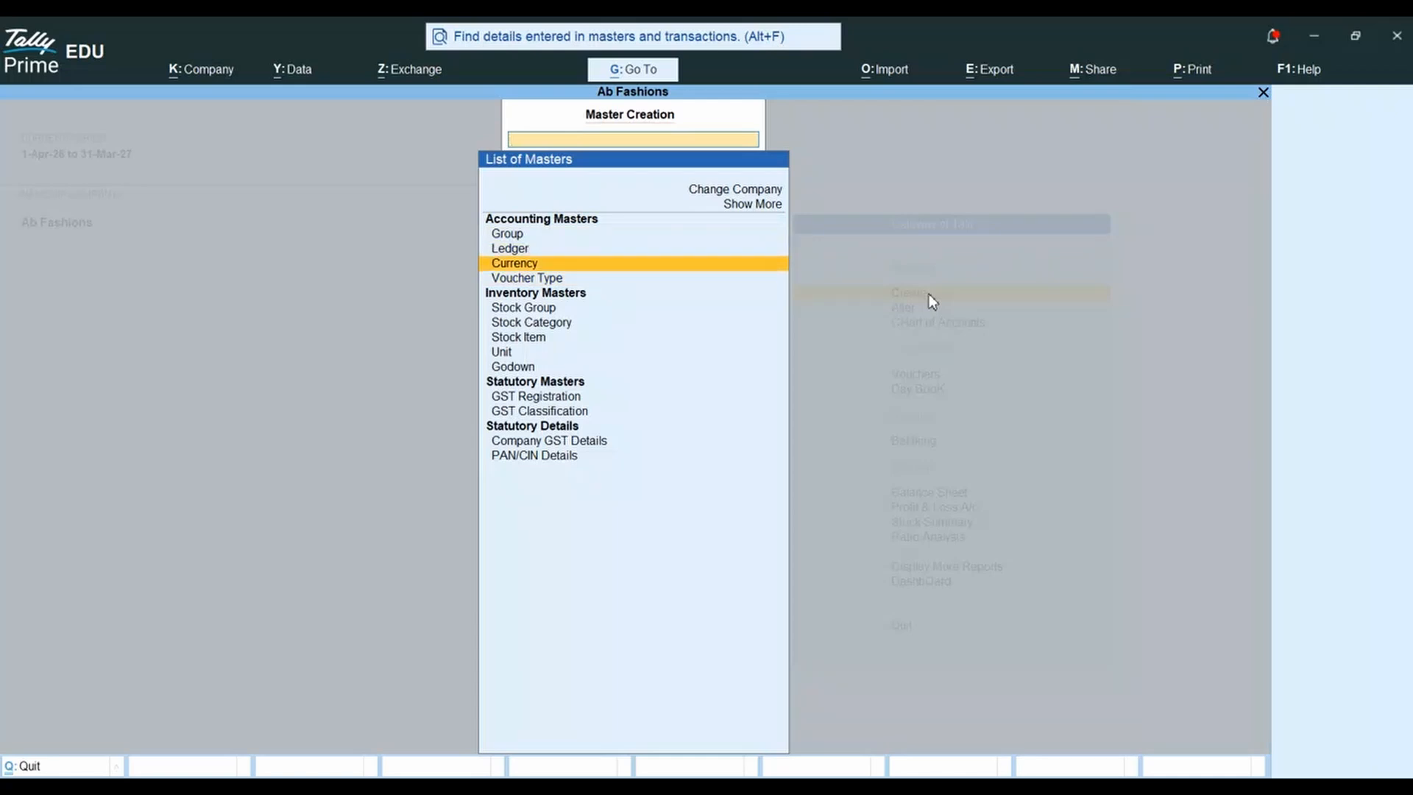
pyautogui.press('Return')
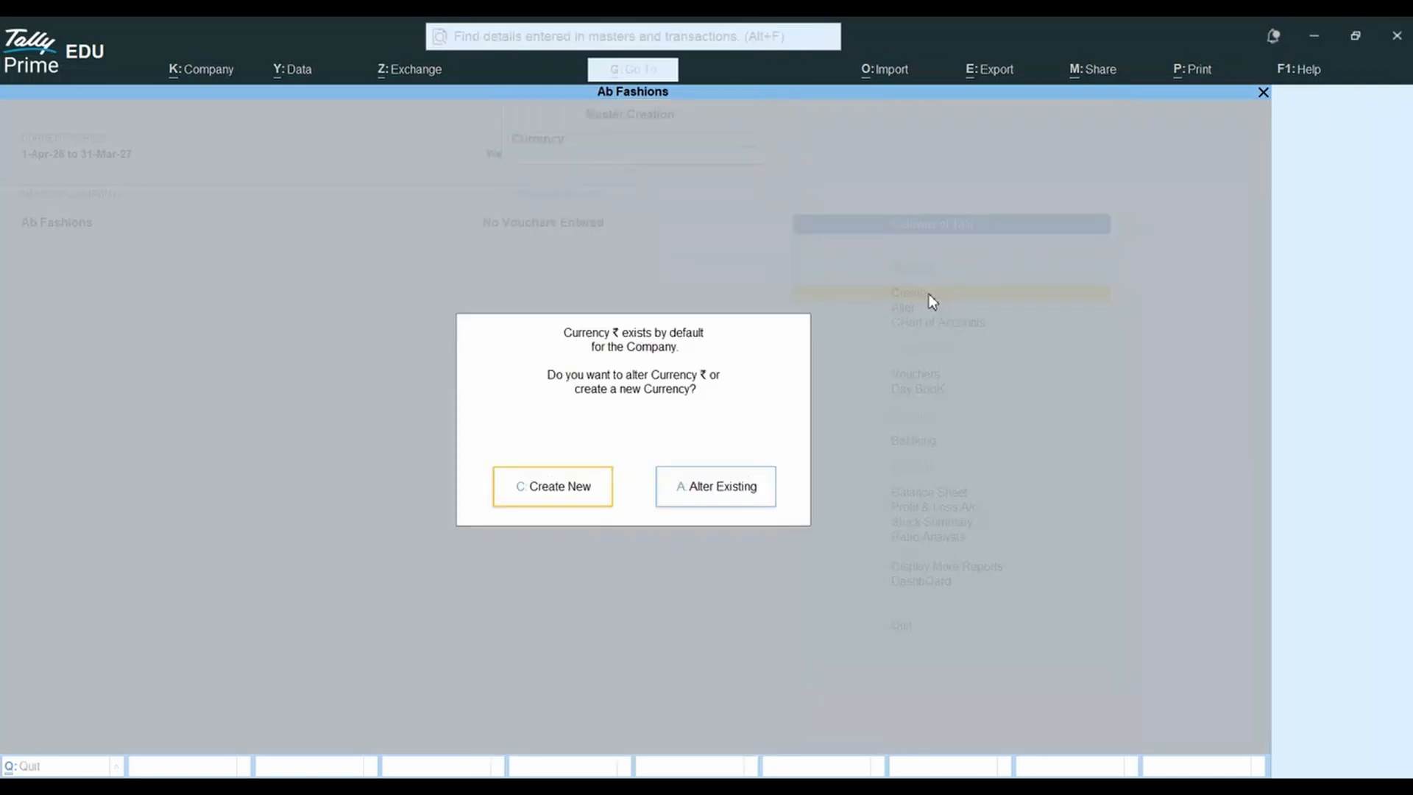
pyautogui.click(564, 496)
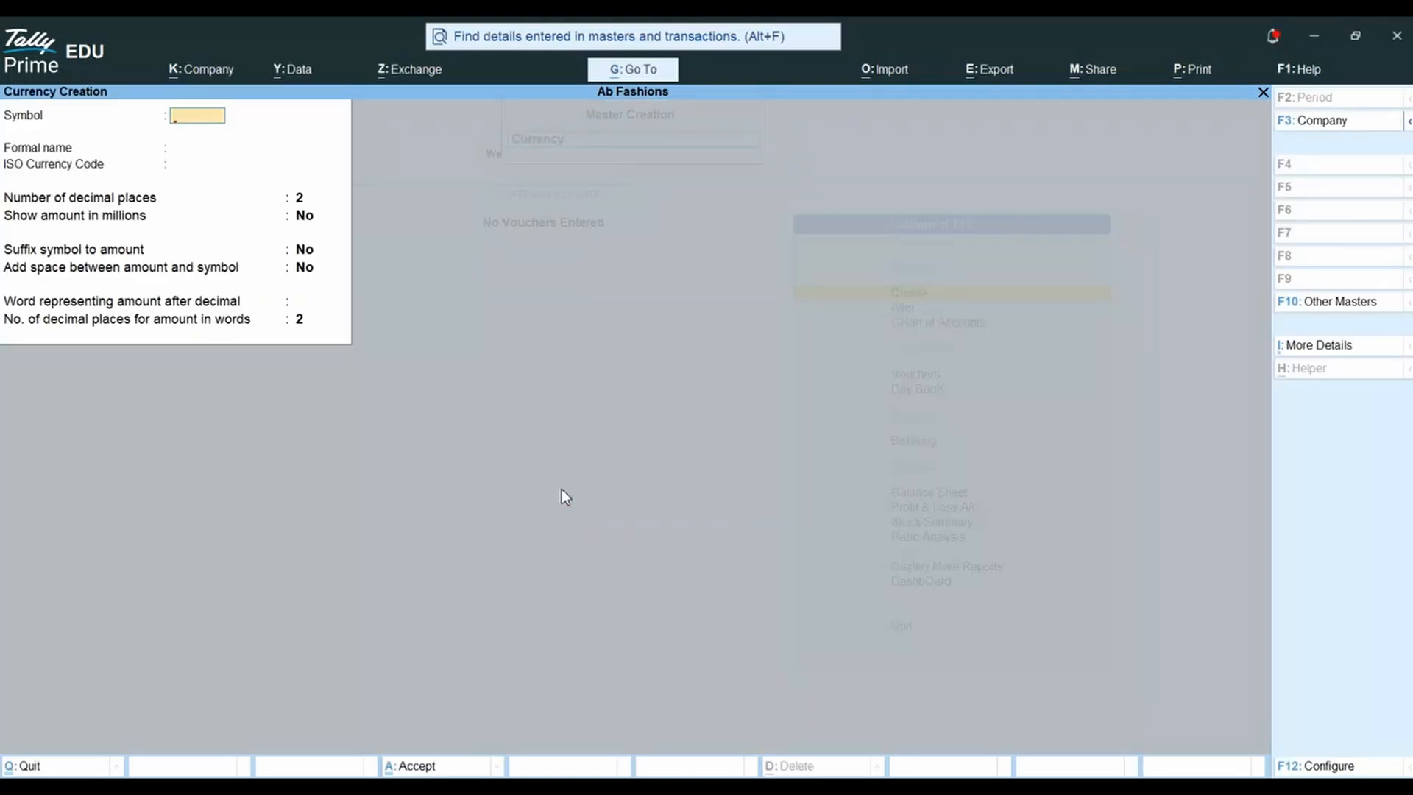
# Step: Enter 4 as the currency symbol and Dollar as the formal name, keep the remaining defaults and save the currency
pyautogui.write('4')
pyautogui.press('Return')
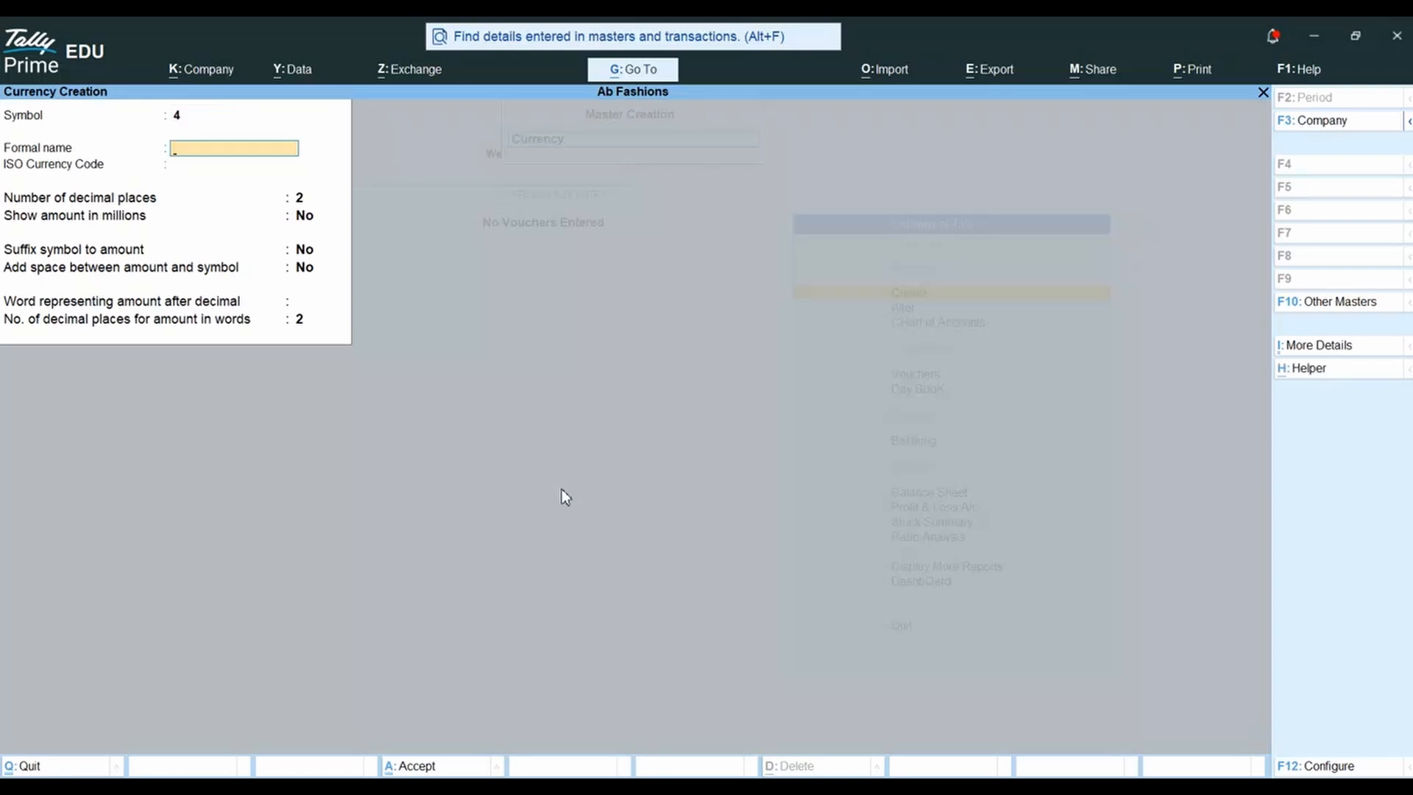
pyautogui.write('Dolla')
pyautogui.press('Return')
pyautogui.press('Return')
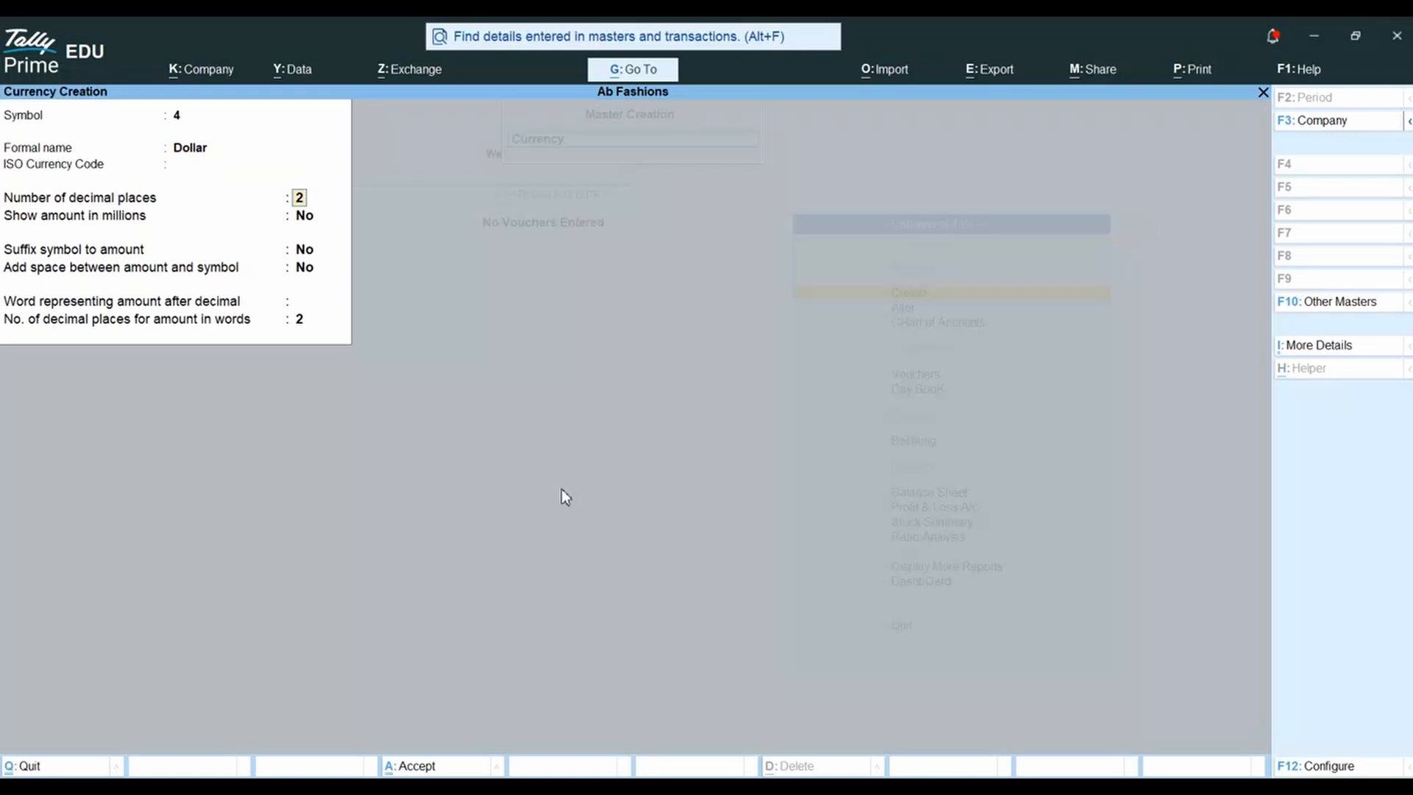
pyautogui.press('Return')
pyautogui.press('Return')
pyautogui.press('Return')
pyautogui.press('Return')
pyautogui.press('Return')
pyautogui.press('Return')
pyautogui.press('Return')
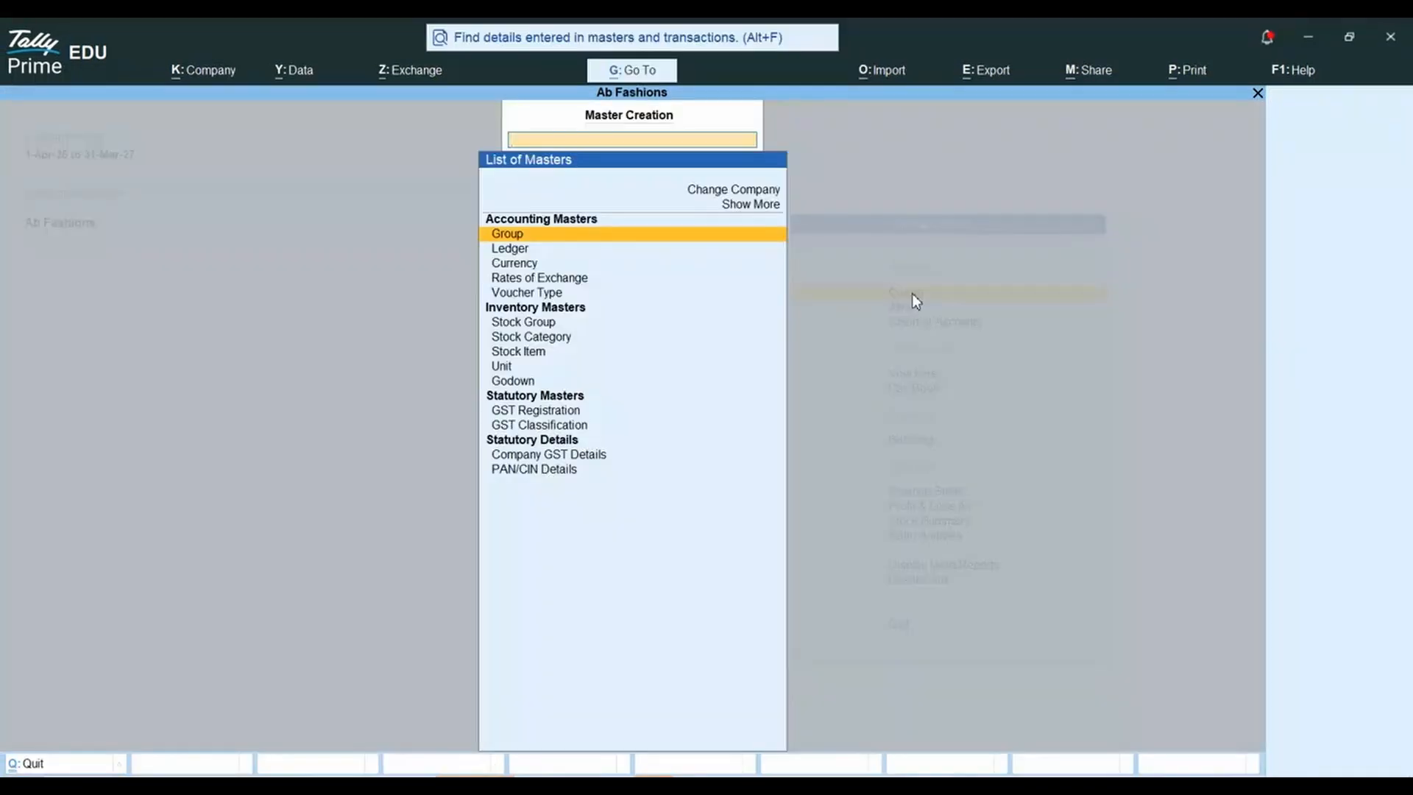
# Step: Start a new ledger master named Rent and place it under the Indirect Expenses group
pyautogui.press('Down')
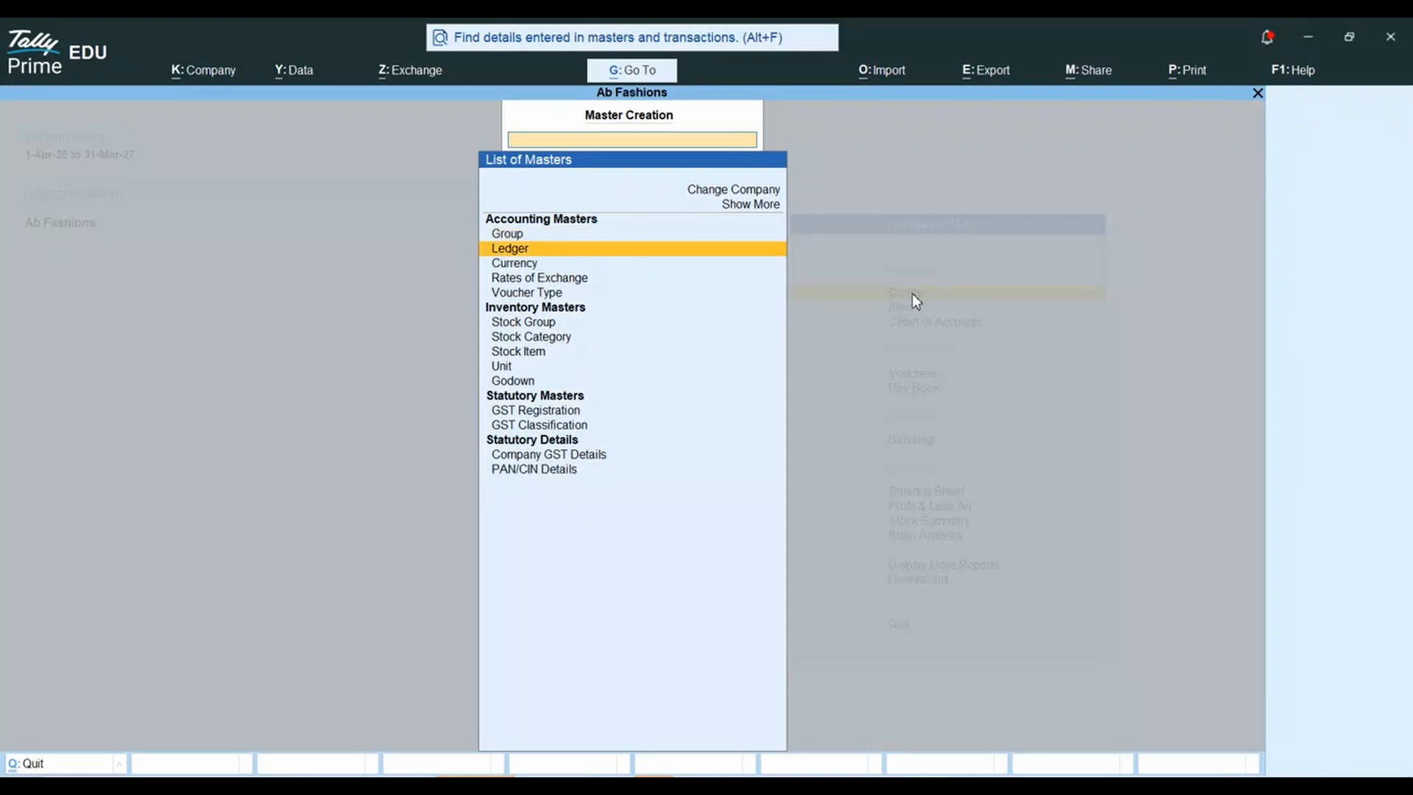
pyautogui.press('Return')
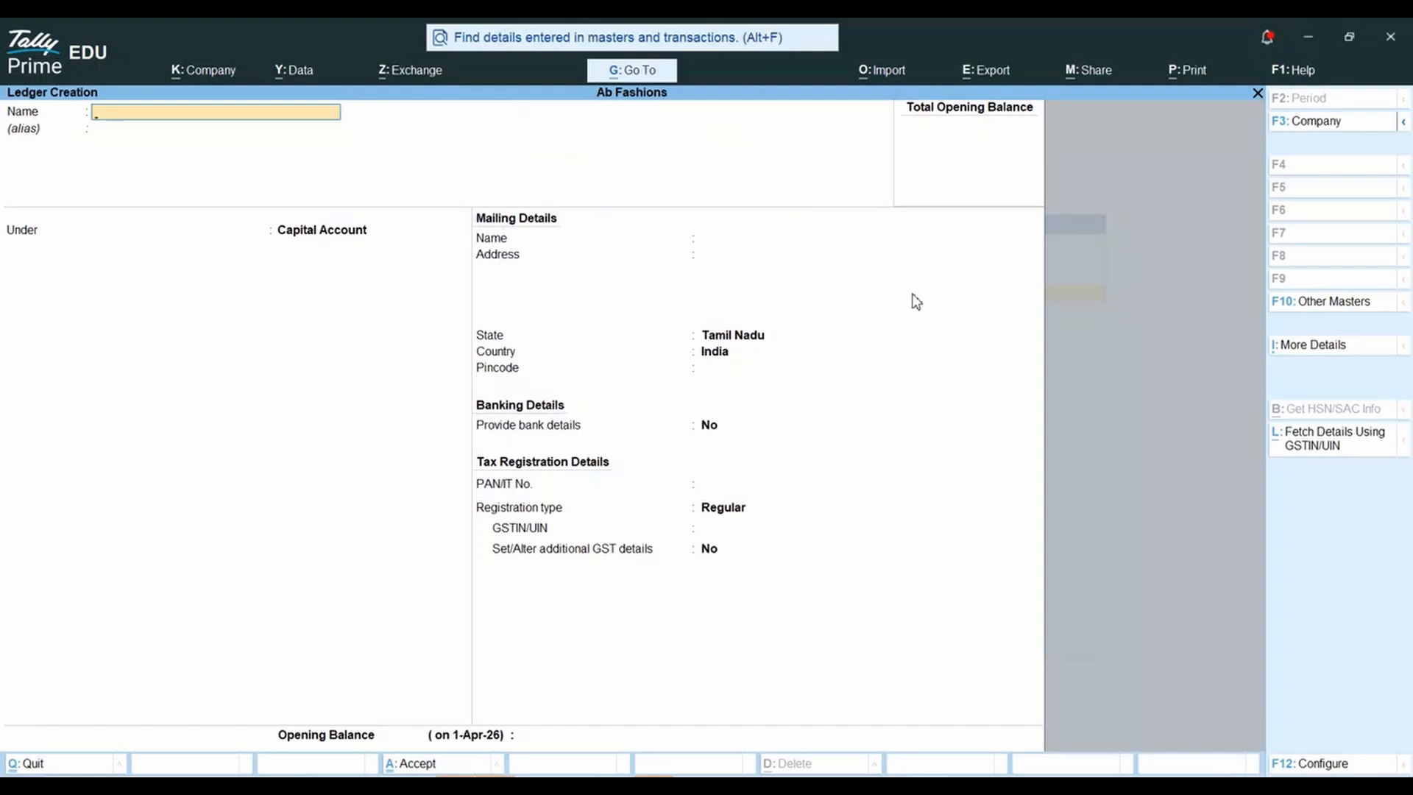
pyautogui.write('Rent')
pyautogui.press('Return')
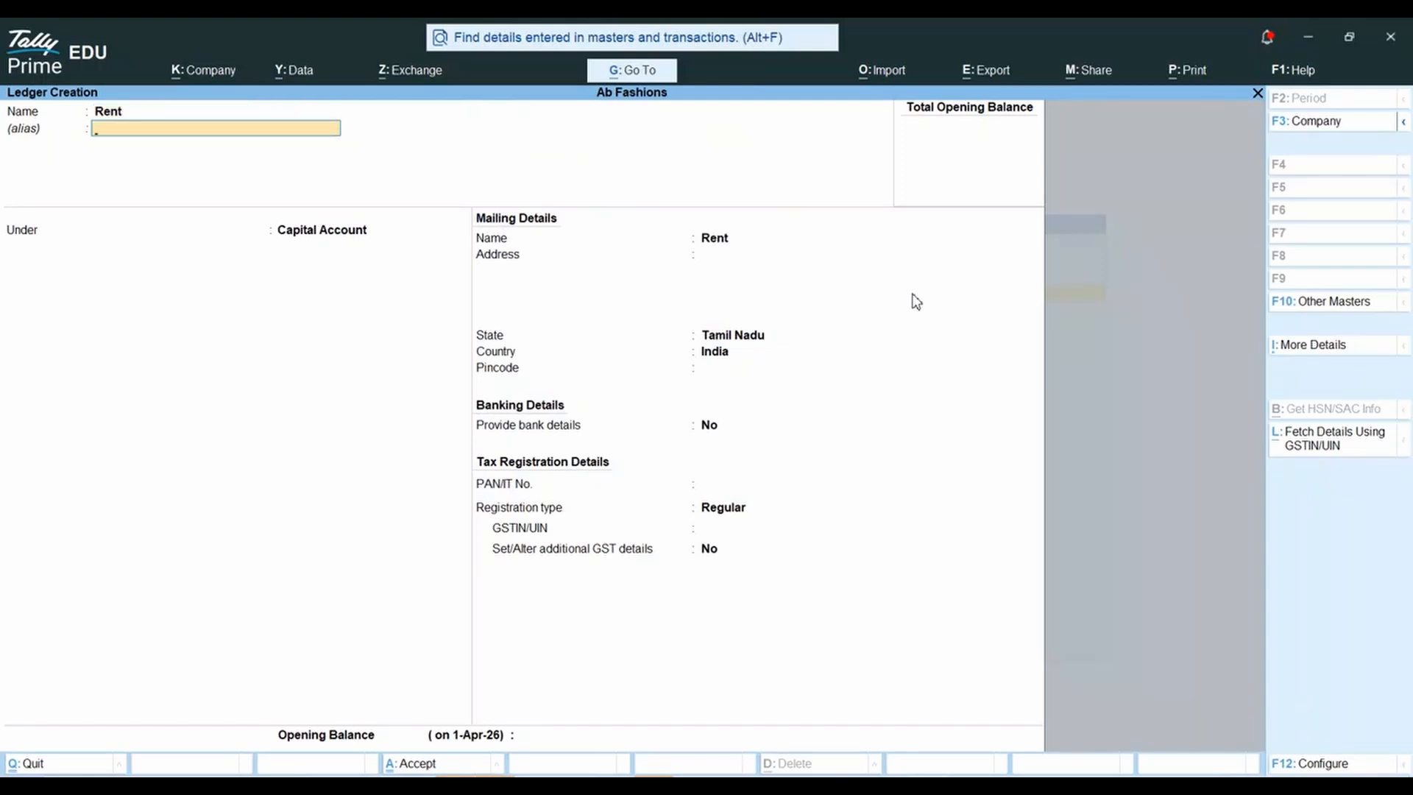
pyautogui.press('Return')
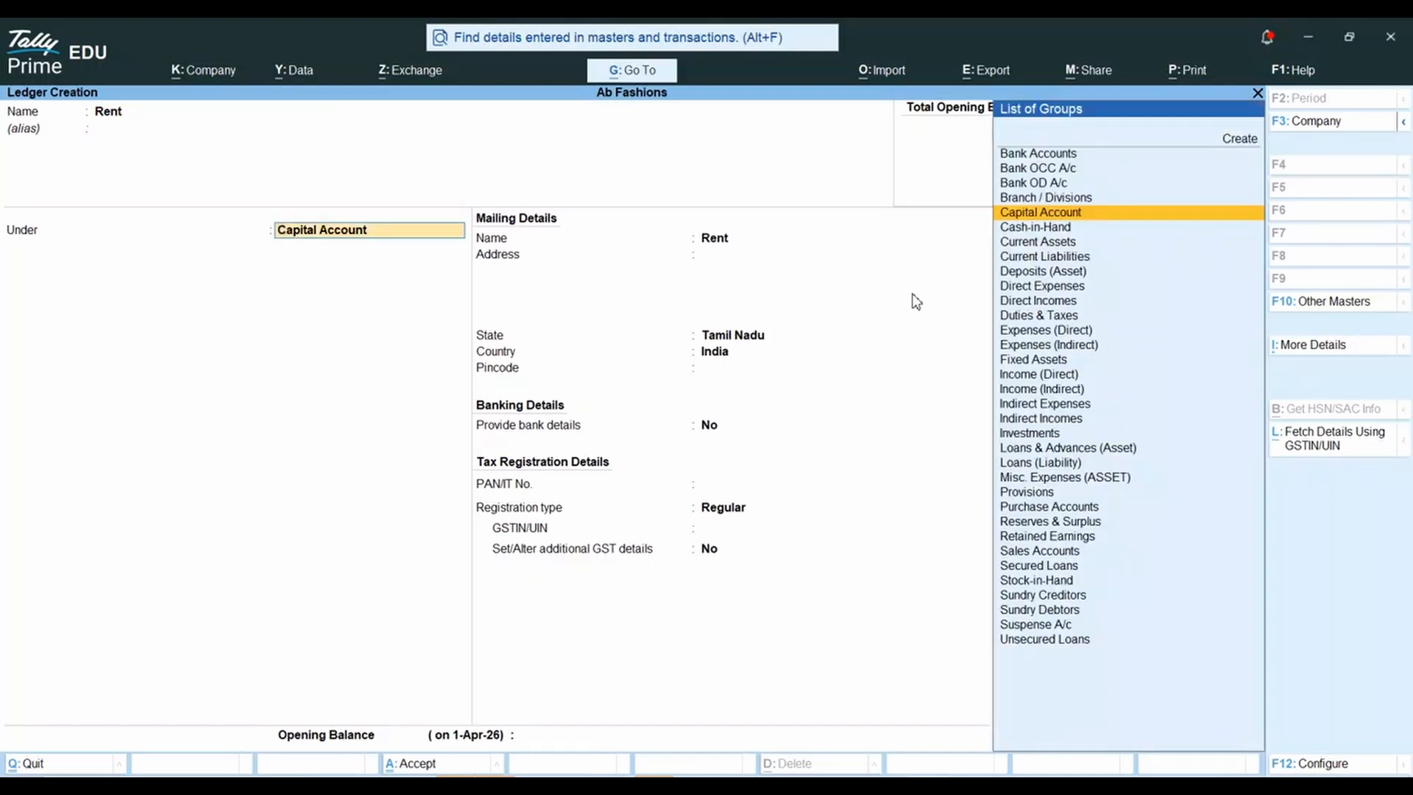
pyautogui.write('ind')
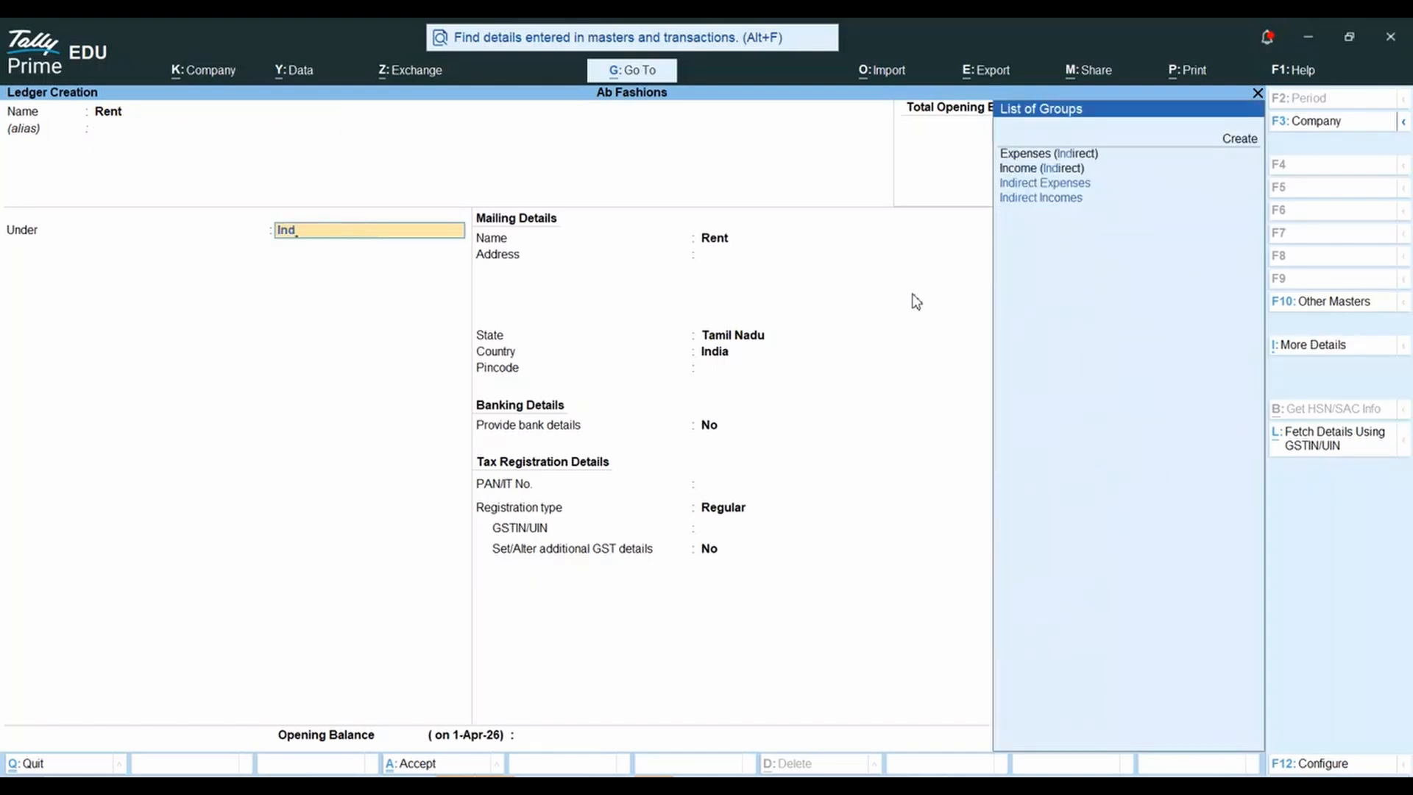
pyautogui.press('Down')
pyautogui.press('Down')
pyautogui.press('Return')
pyautogui.press('Return')
pyautogui.press('Return')
pyautogui.press('BackSpace')
pyautogui.press('BackSpace')
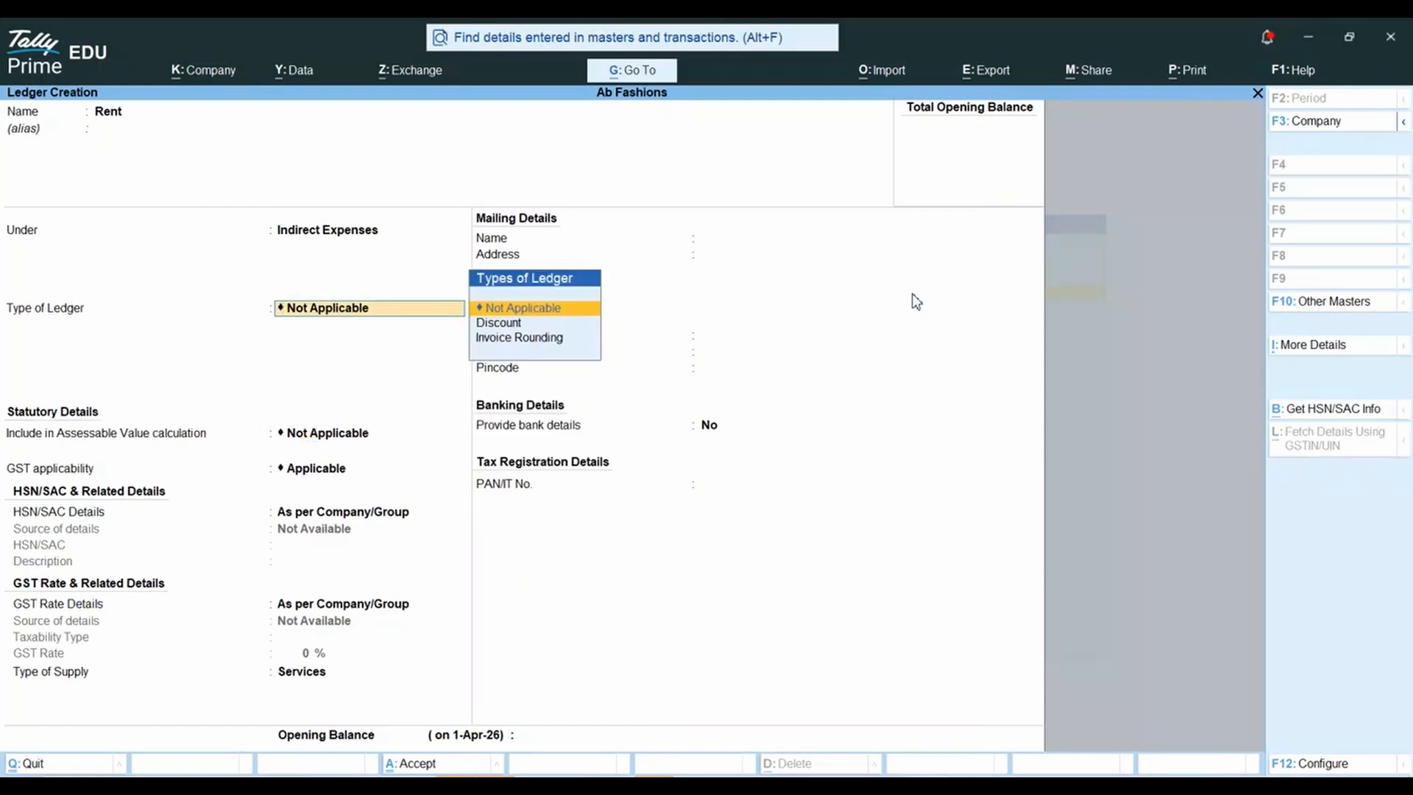
# Step: Keep the Rent ledger's default type, GST and supply settings and save the ledger
pyautogui.press('Return')
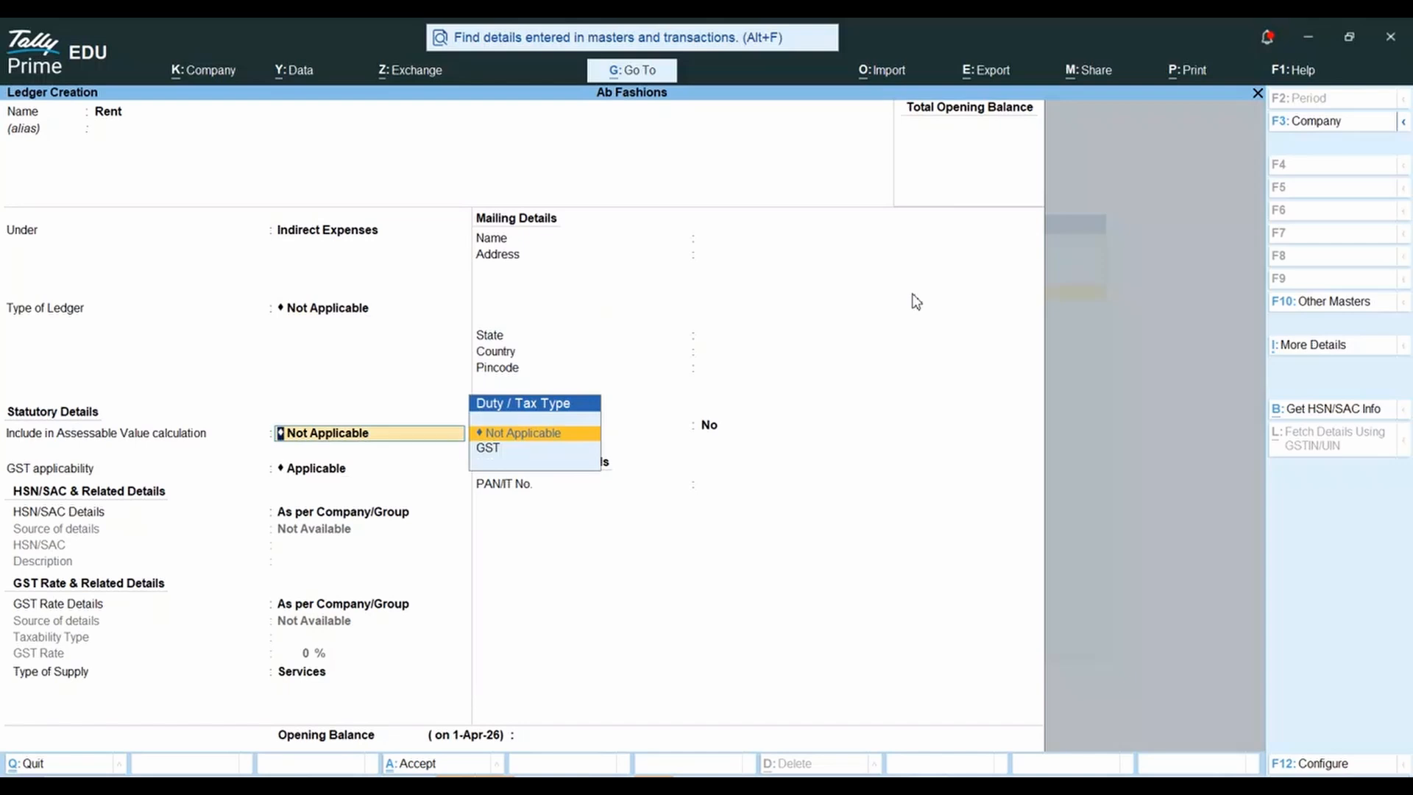
pyautogui.press('Return')
pyautogui.press('Return')
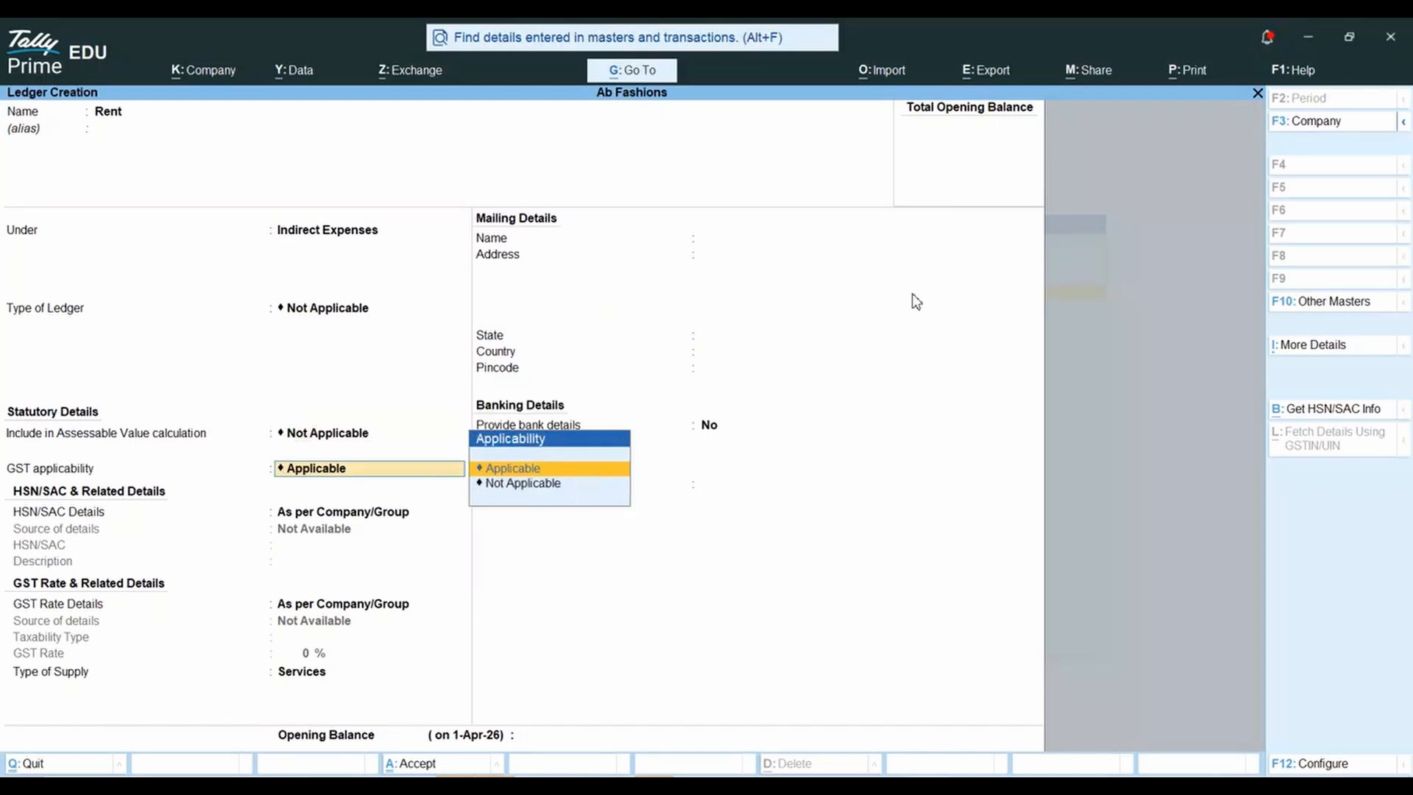
pyautogui.press('Return')
pyautogui.press('Return')
pyautogui.press('Return')
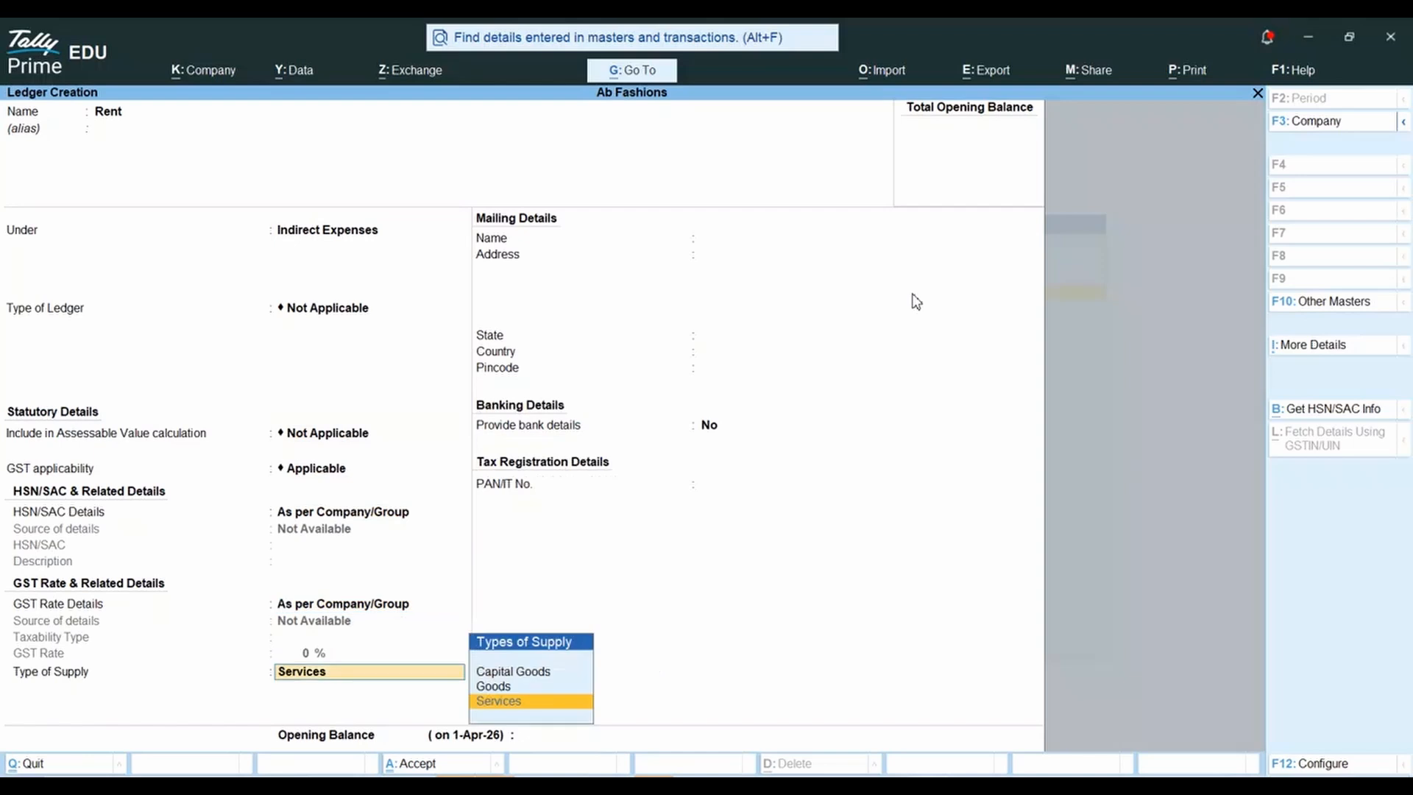
pyautogui.press('Return')
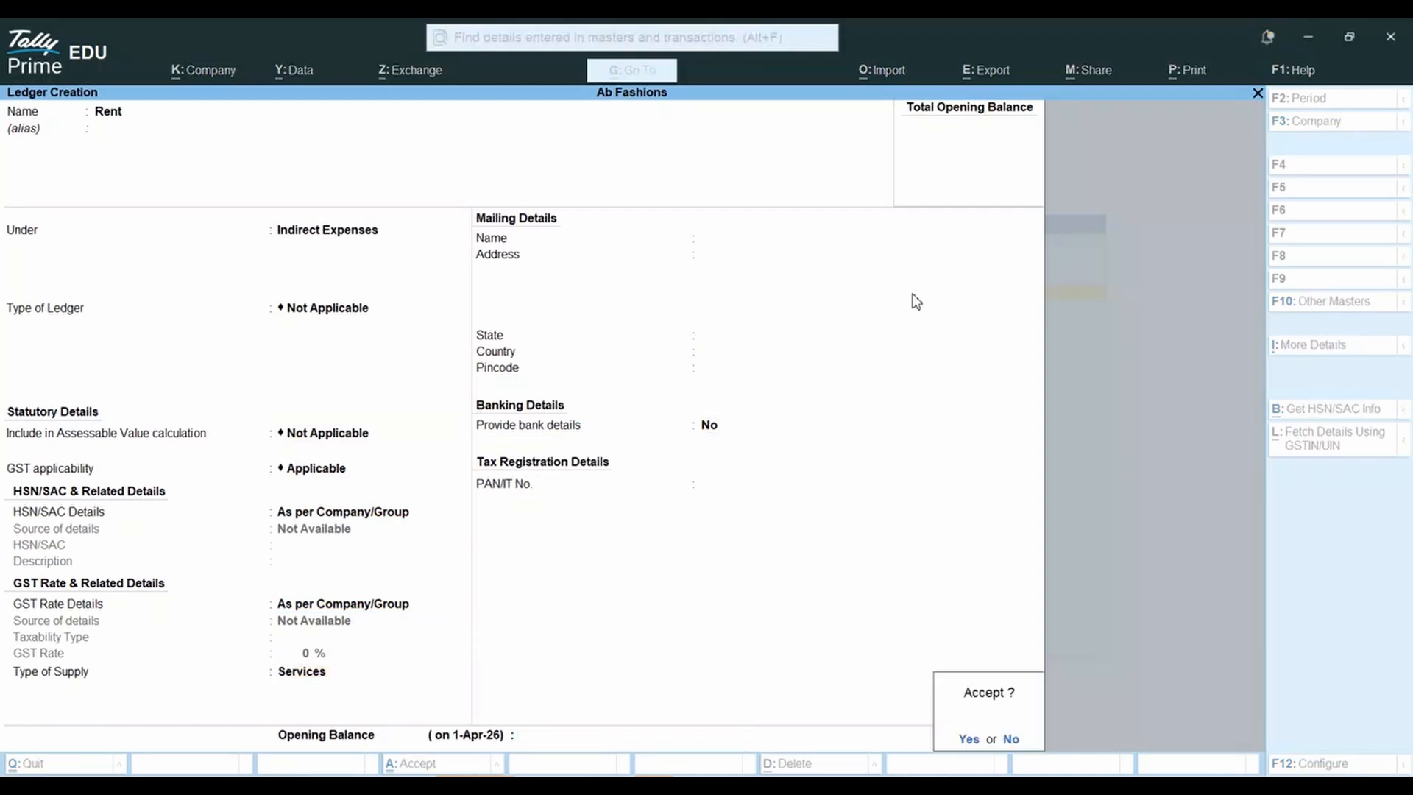
pyautogui.press('Return')
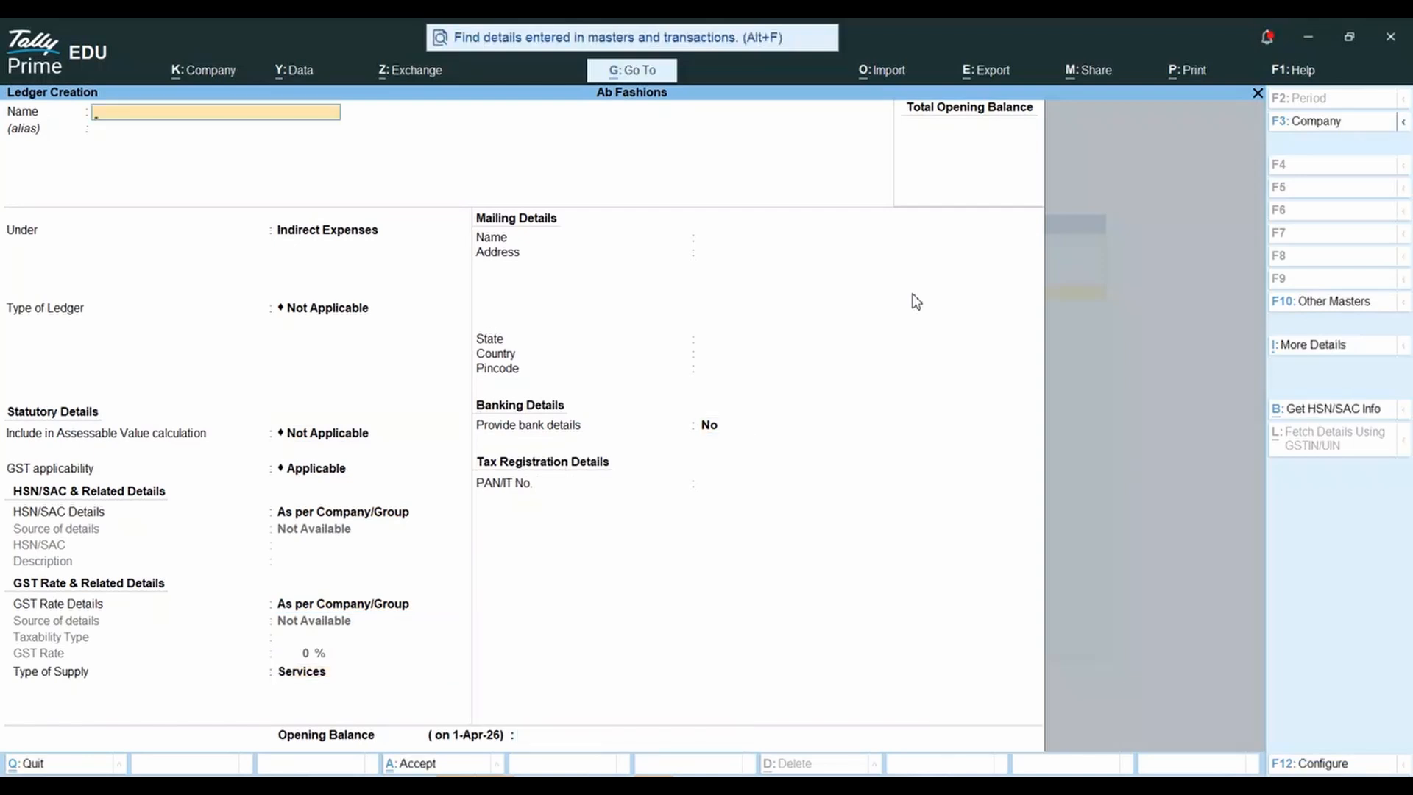
# Step: Create a ledger named Telephone Expenses under Indirect Expenses with the default statutory settings and save it
pyautogui.write('Telephone Expense')
pyautogui.press('Return')
pyautogui.press('Return')
pyautogui.press('Return')
pyautogui.press('Return')
pyautogui.press('Return')
pyautogui.press('Return')
pyautogui.press('Return')
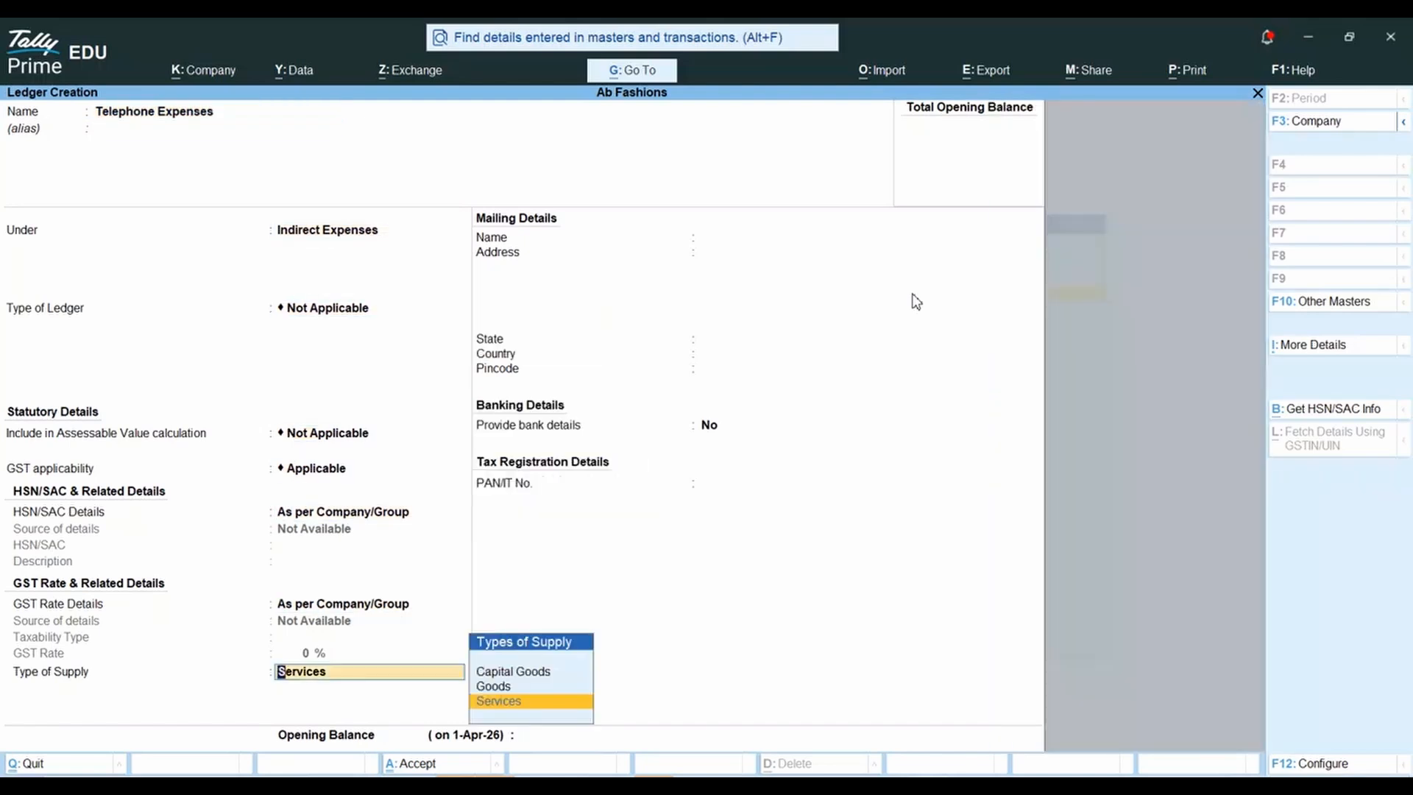
pyautogui.press('Return')
pyautogui.press('Return')
pyautogui.press('Return')
pyautogui.press('Return')
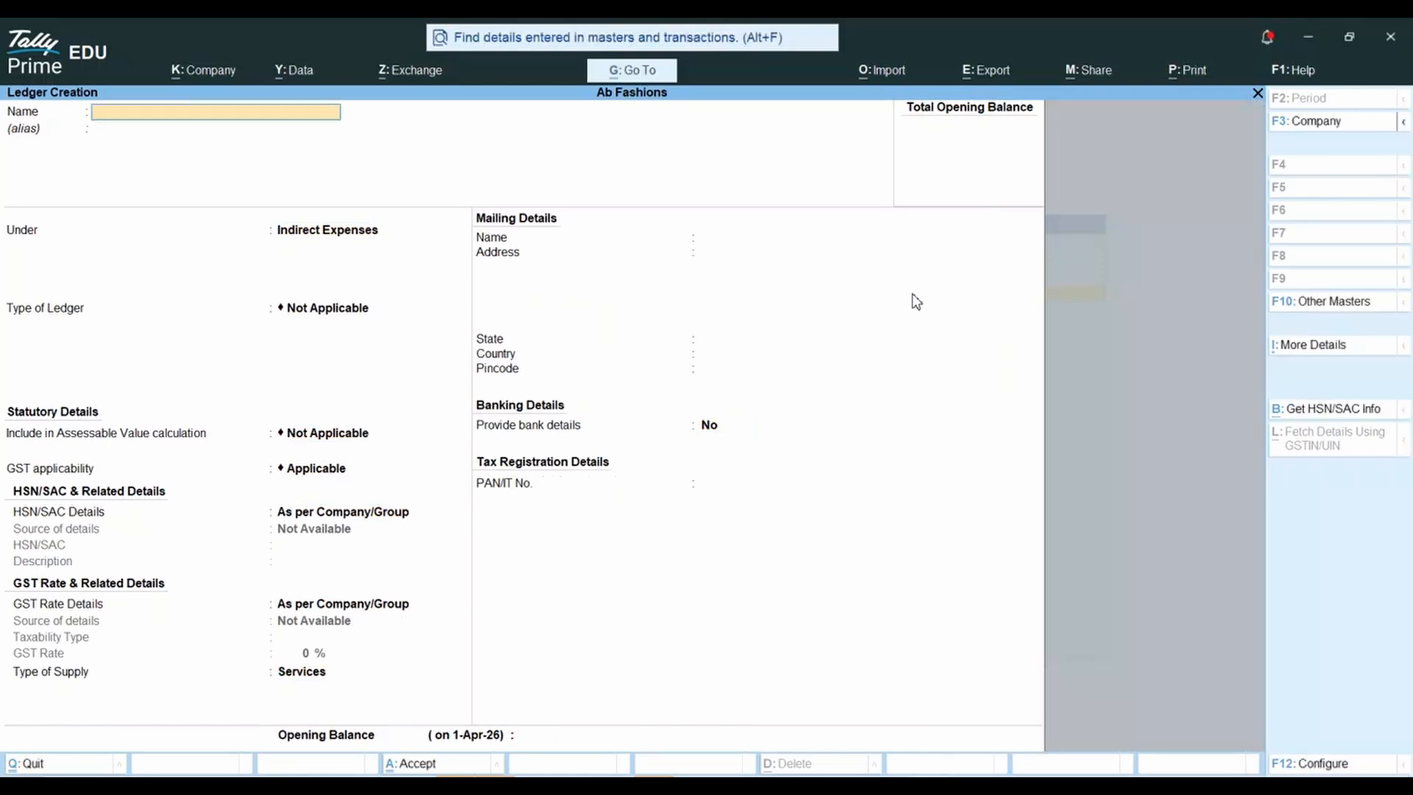
# Step: Name the next new ledger Salary and place it under the Direct Expenses group
pyautogui.write('Salary')
pyautogui.press('Return')
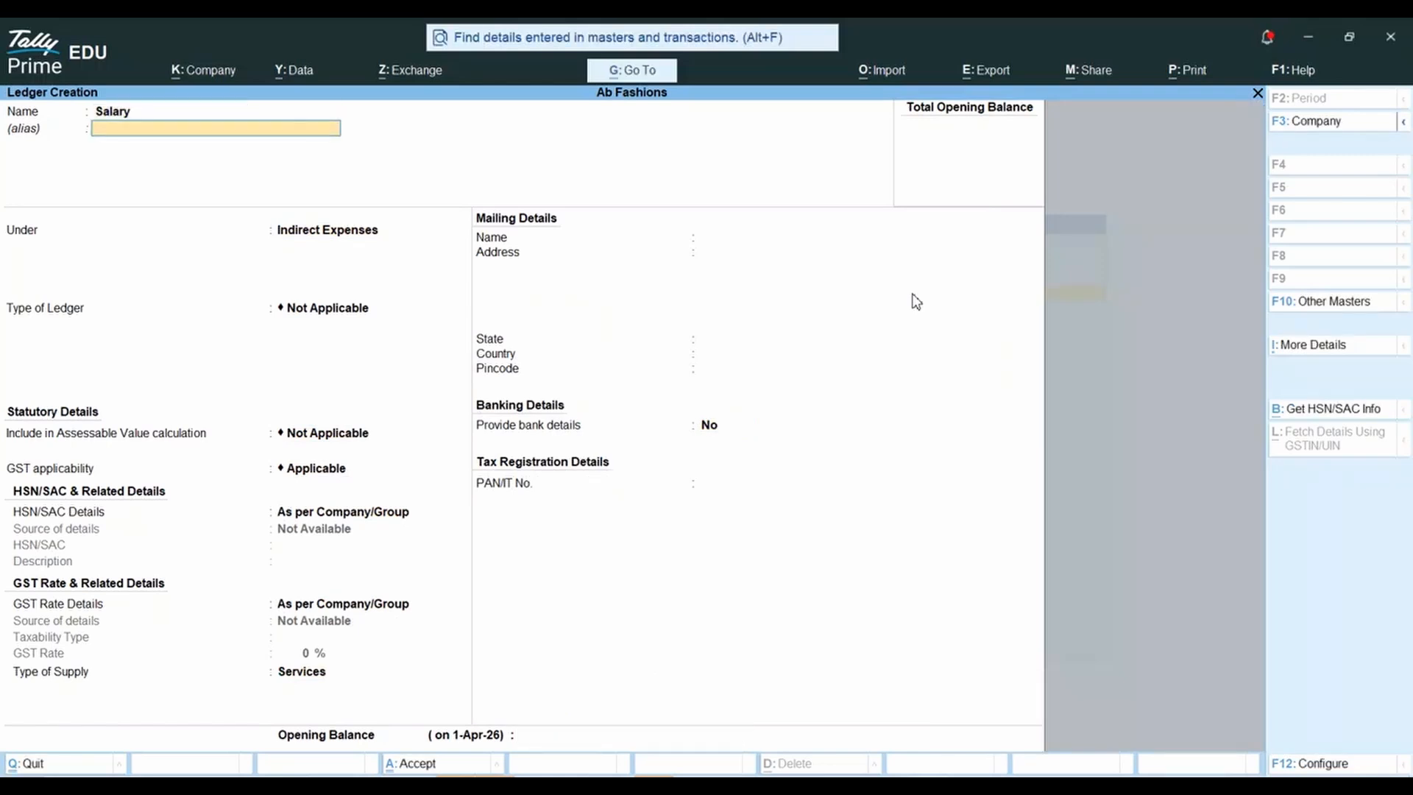
pyautogui.press('Return')
pyautogui.write('Dire')
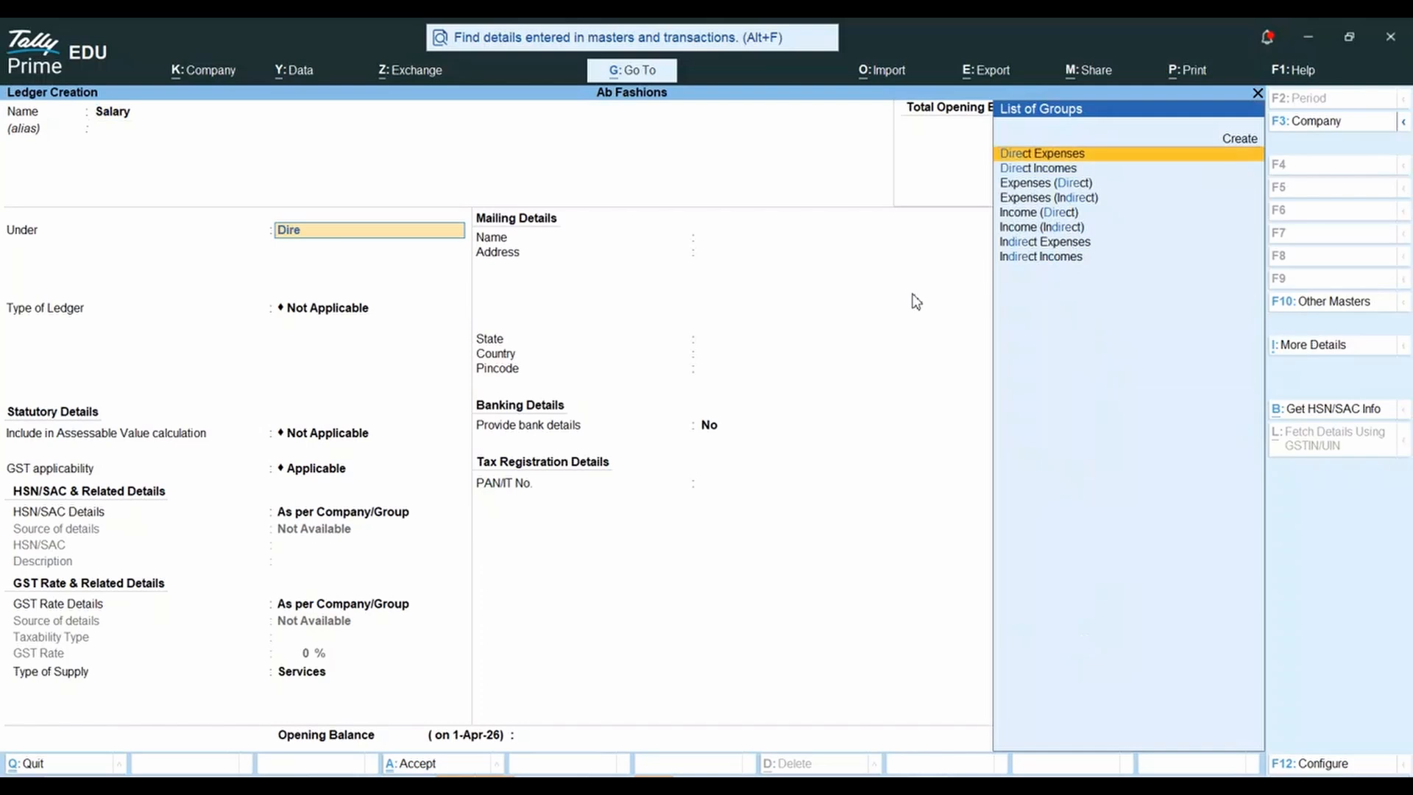
pyautogui.press('Down')
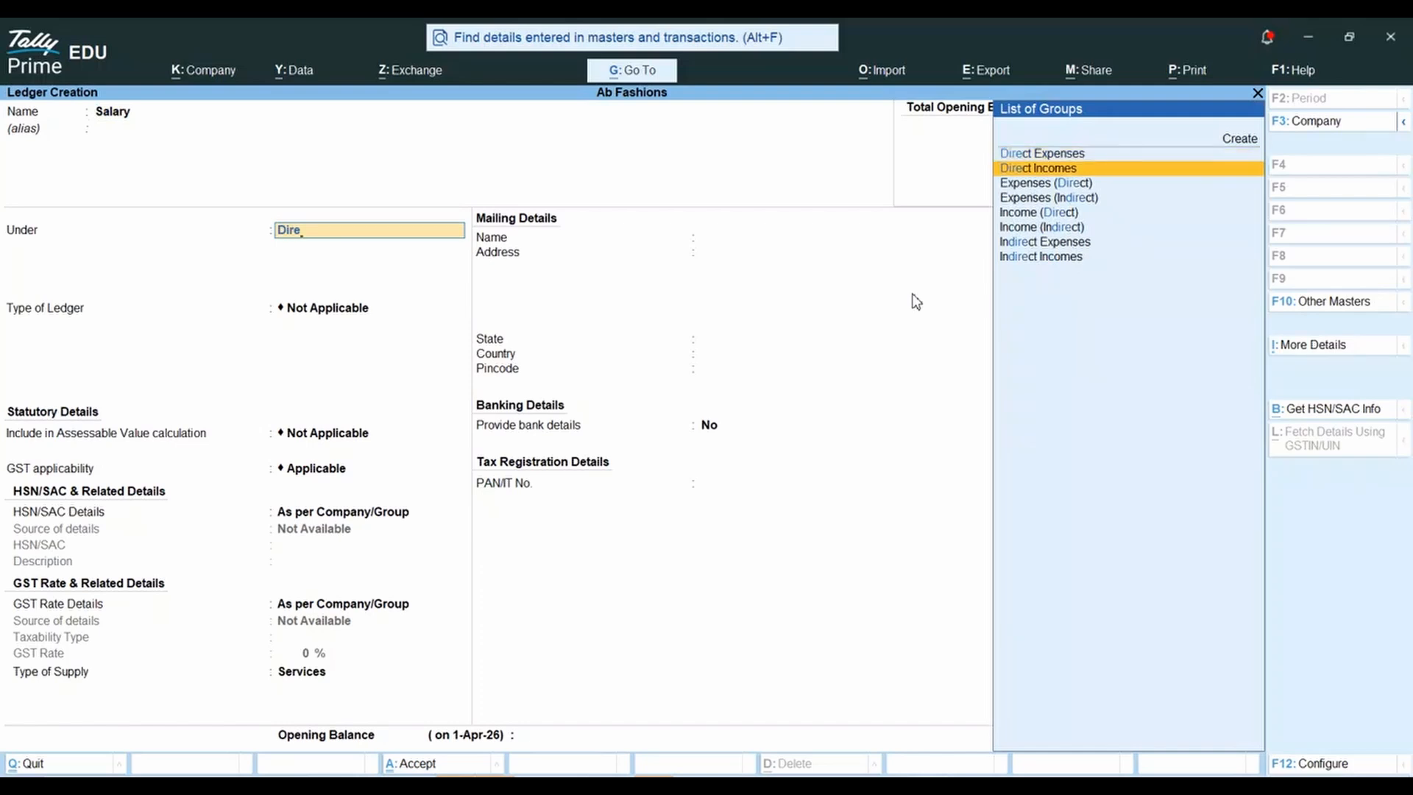
pyautogui.press('Up')
pyautogui.press('Return')
# Step: Keep the Salary ledger's default statutory settings, save it and leave ledger creation
pyautogui.press('Return')
pyautogui.press('Return')
pyautogui.press('Return')
pyautogui.press('Return')
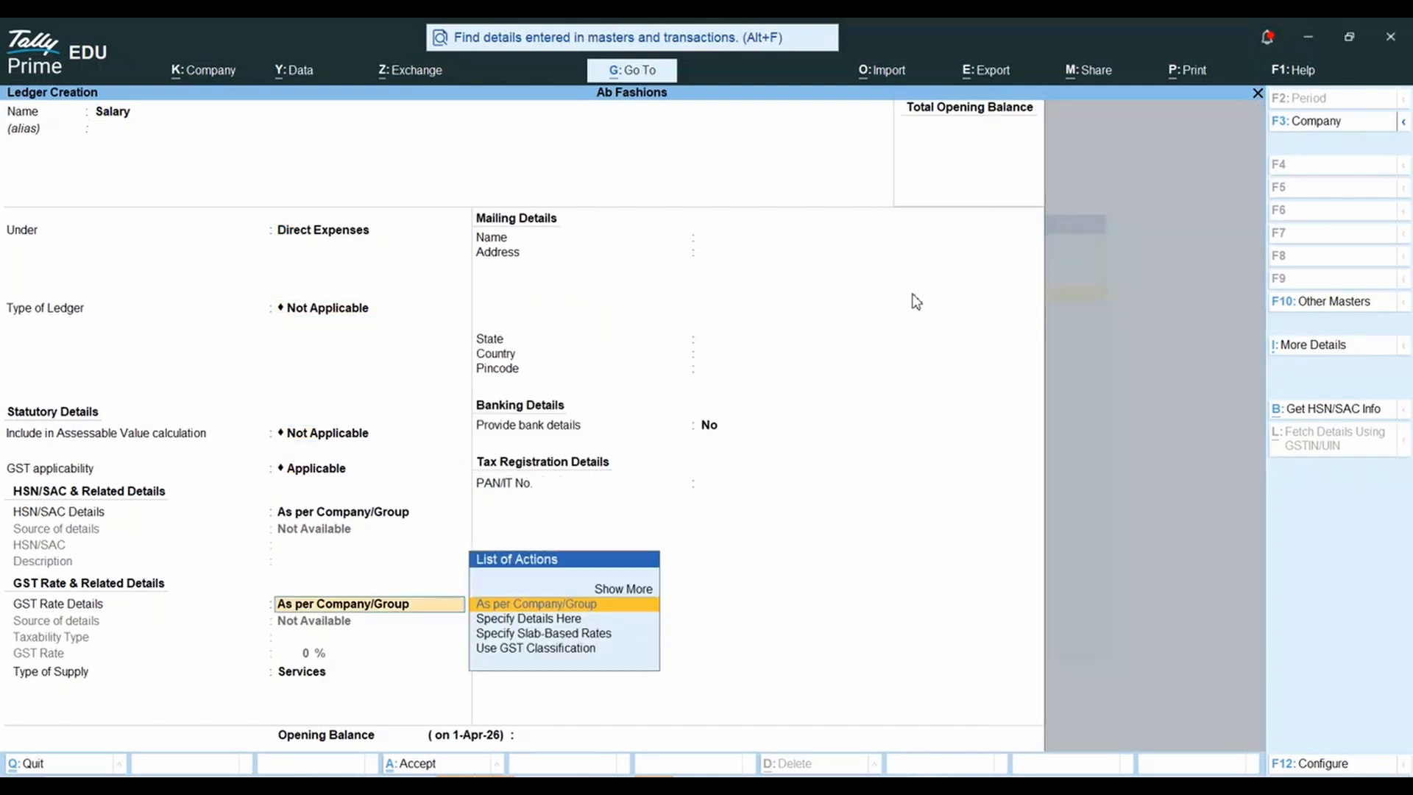
pyautogui.press('Return')
pyautogui.press('Return')
pyautogui.press('Return')
pyautogui.press('Return')
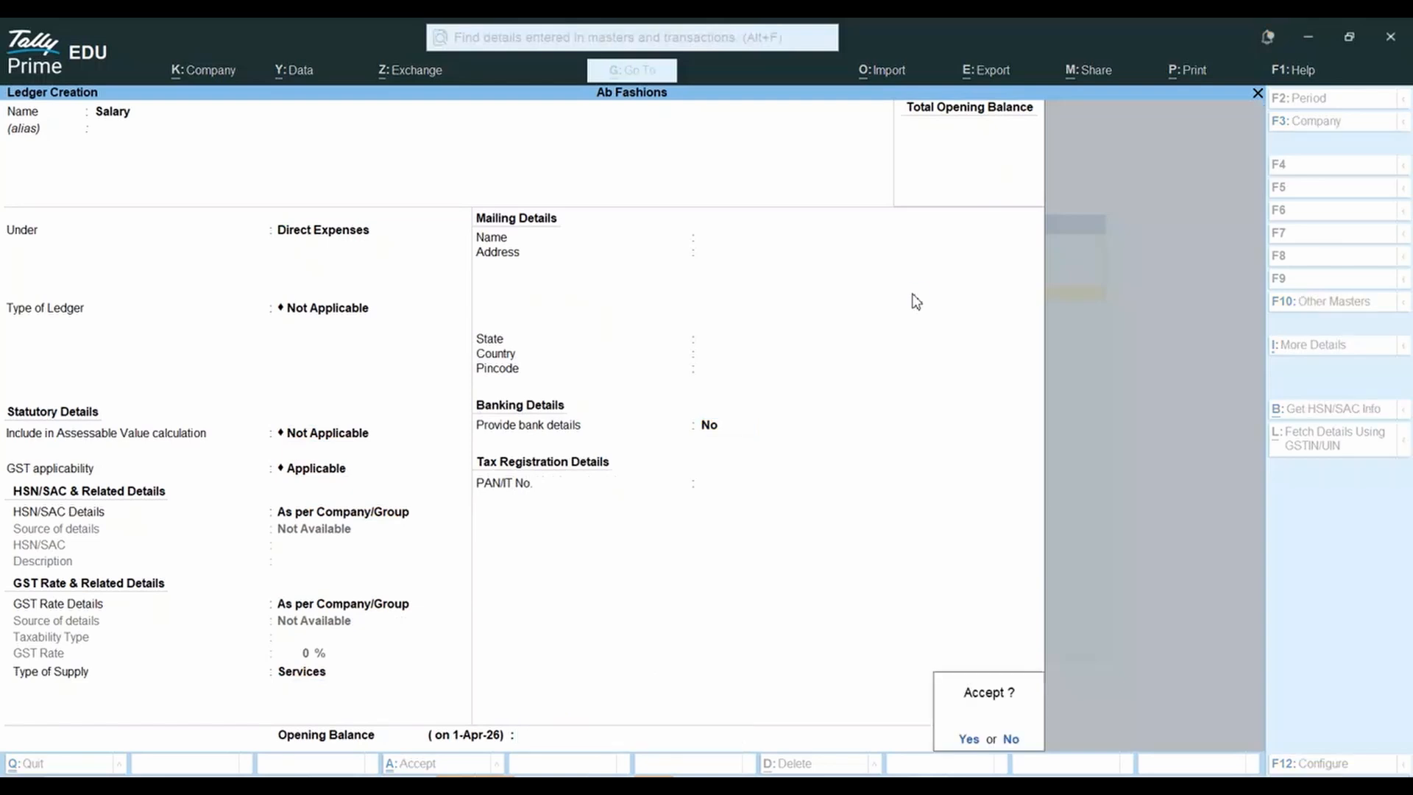
pyautogui.press('Return')
pyautogui.press('Escape')
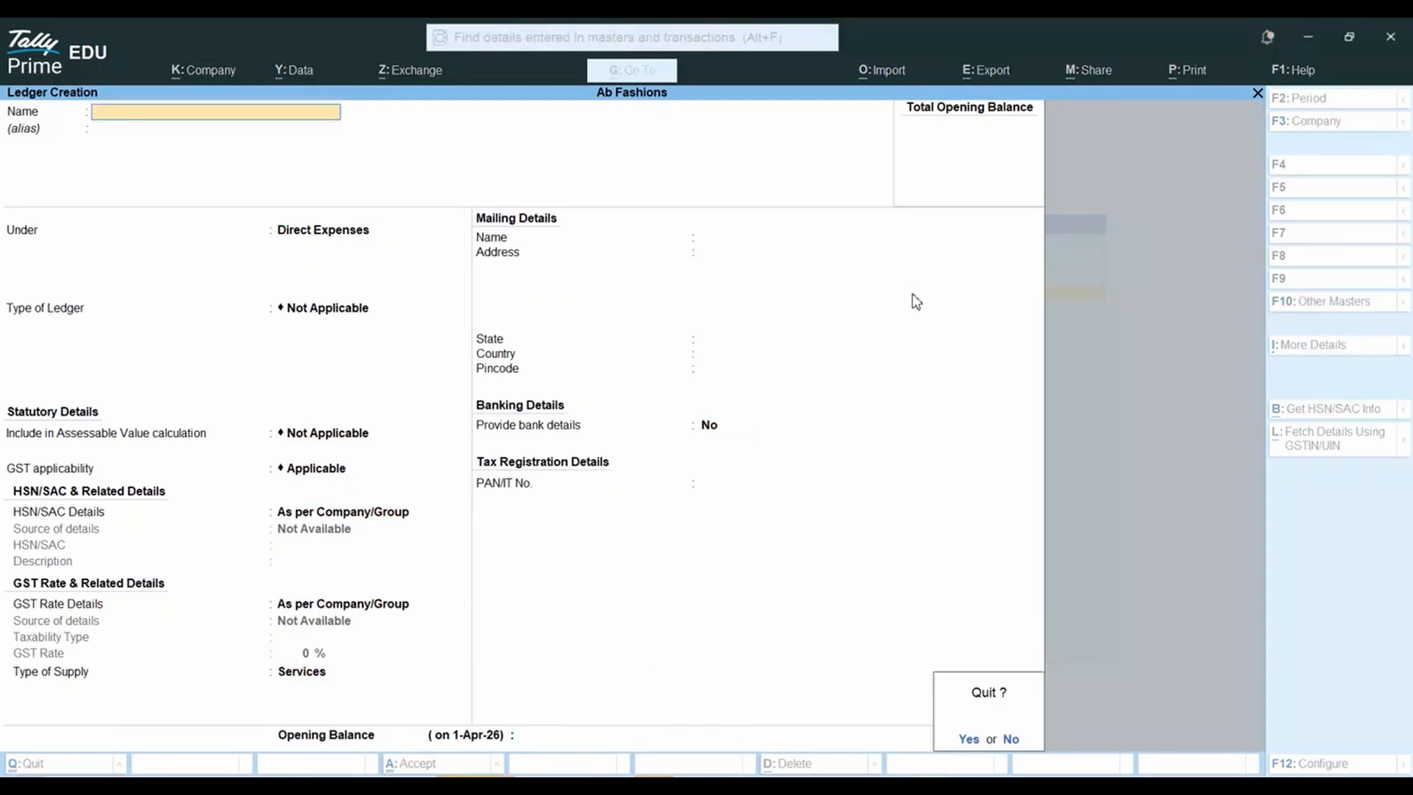
pyautogui.press('Return')
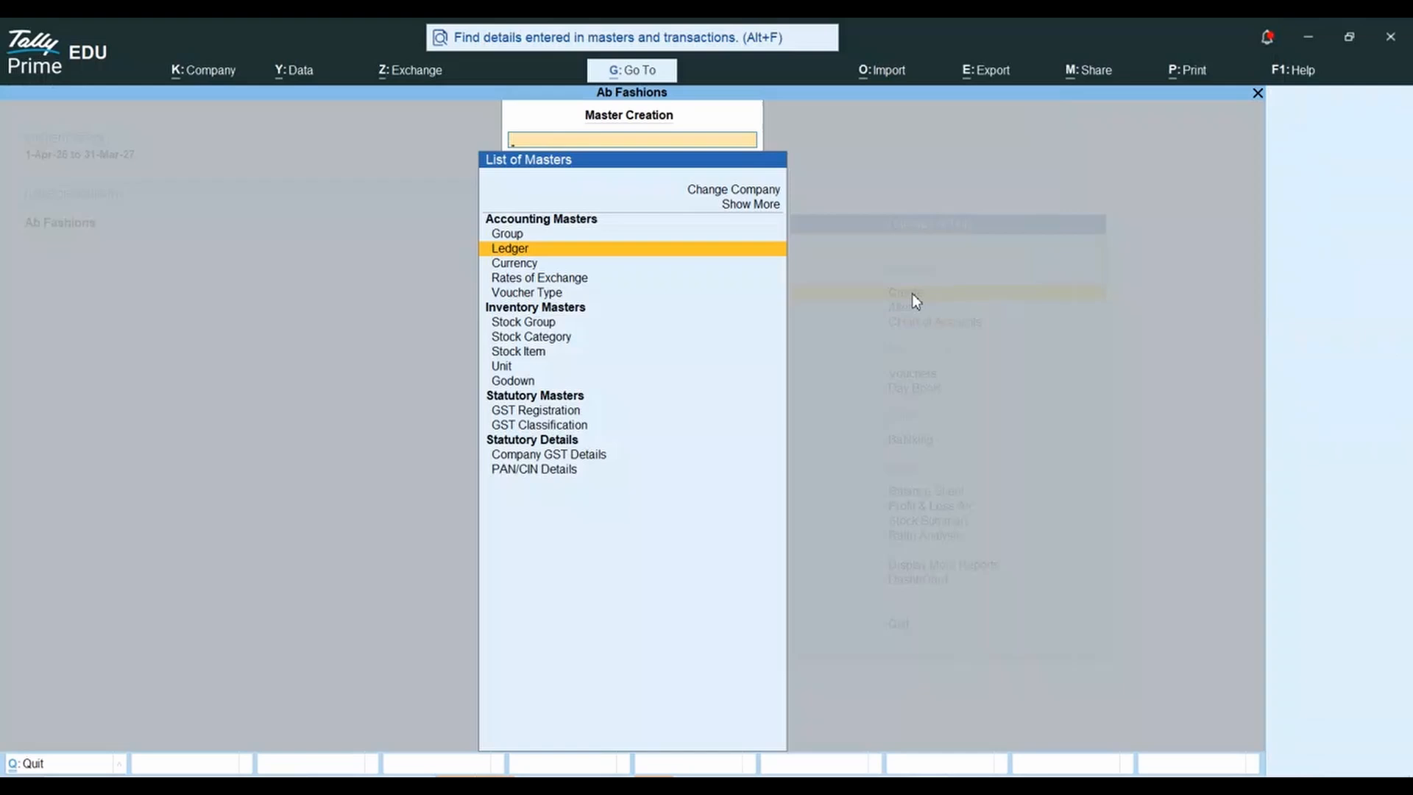
# Step: Look through the accounting masters and view the blank group creation form, leaving it without creating a group
pyautogui.press('Up')
pyautogui.press('Up')
pyautogui.press('Down')
pyautogui.press('Down')
pyautogui.press('Down')
pyautogui.press('Up')
pyautogui.press('Down')
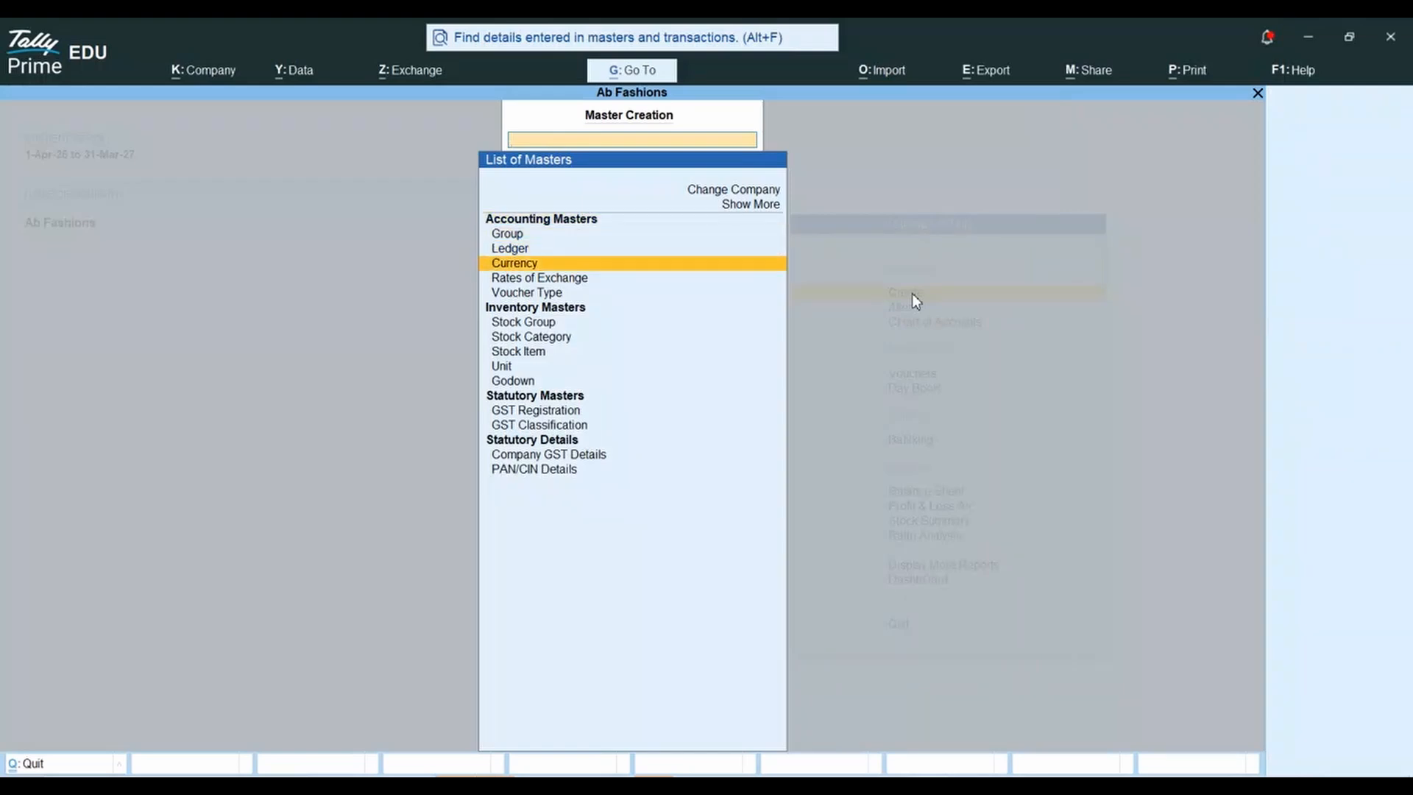
pyautogui.press('Down')
pyautogui.press('Down')
pyautogui.press('Up')
pyautogui.press('Up')
pyautogui.press('Up')
pyautogui.press('Up')
pyautogui.press('Return')
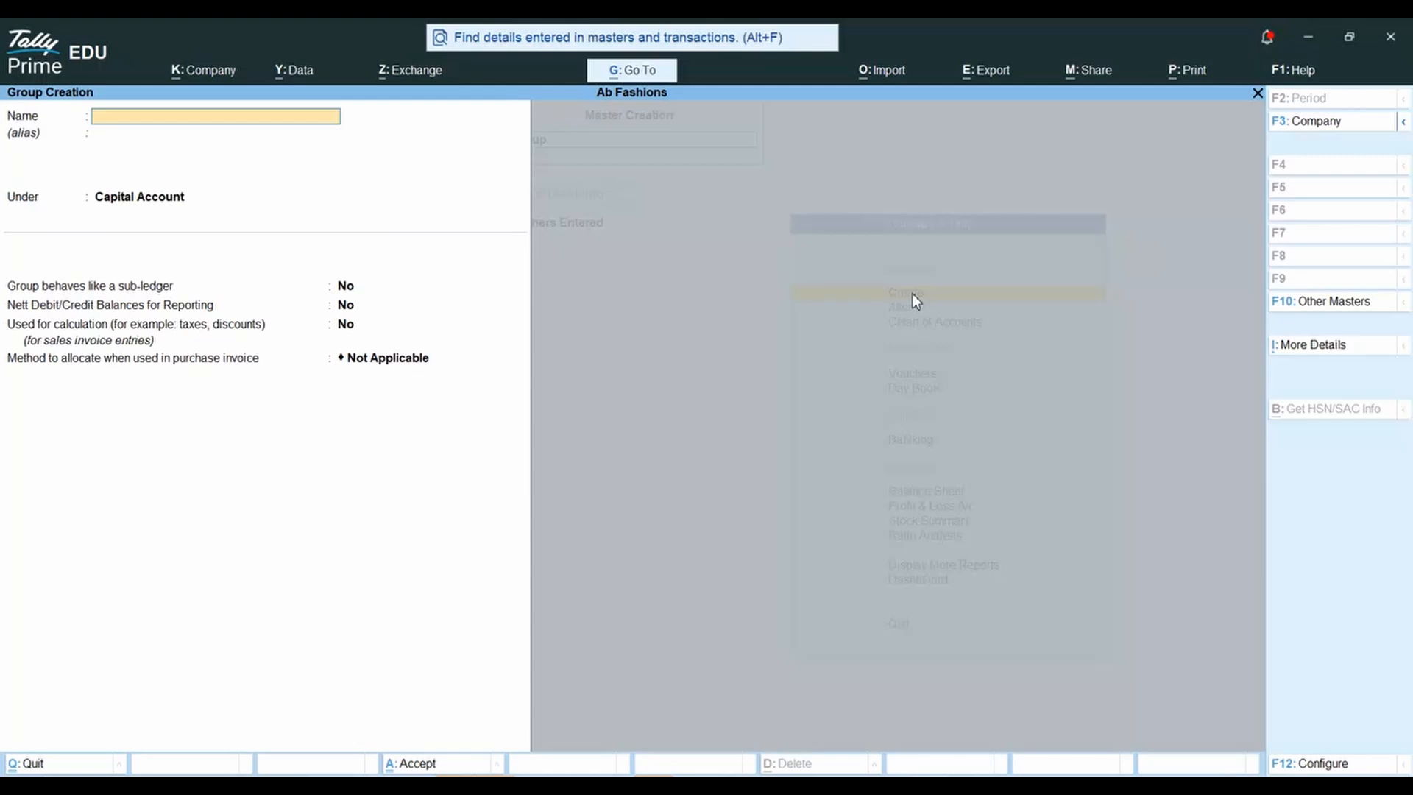
pyautogui.press('Escape')
pyautogui.press('y')
# Step: View the rates of exchange for the $ currency as of 1-Apr-26 and leave without entering any rates
pyautogui.press('Down')
pyautogui.press('Down')
pyautogui.press('Down')
pyautogui.press('Return')
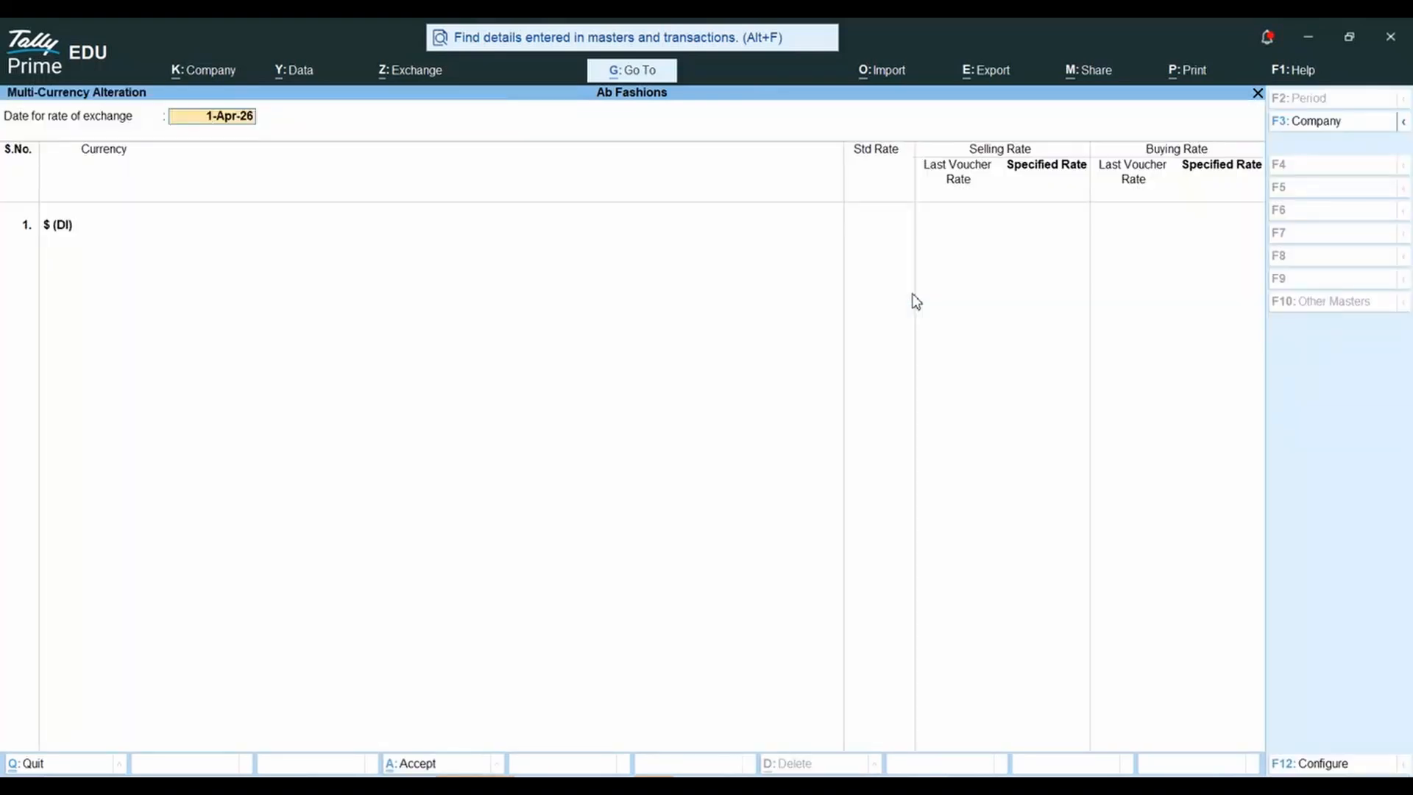
pyautogui.press('Return')
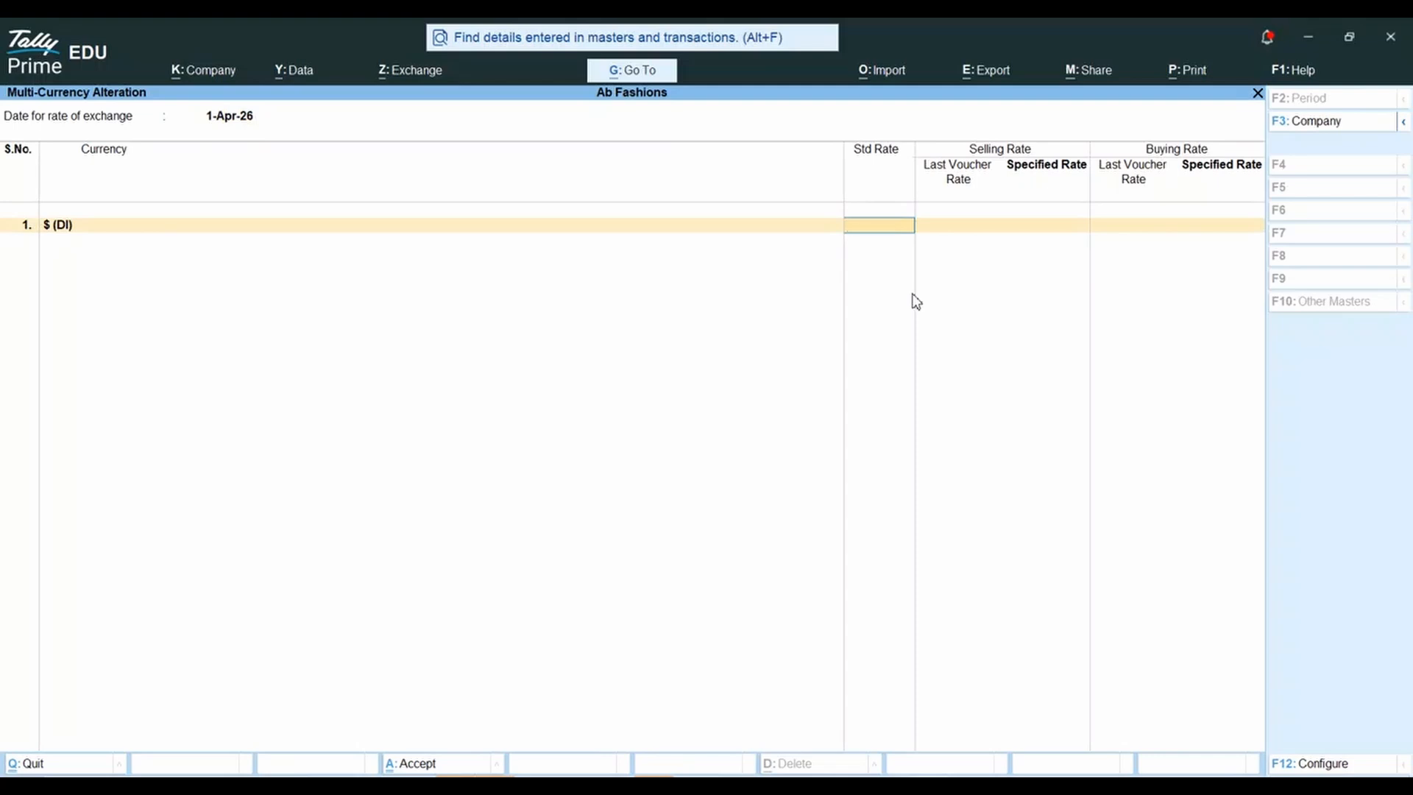
pyautogui.press('Return')
pyautogui.press('Escape')
pyautogui.press('y')
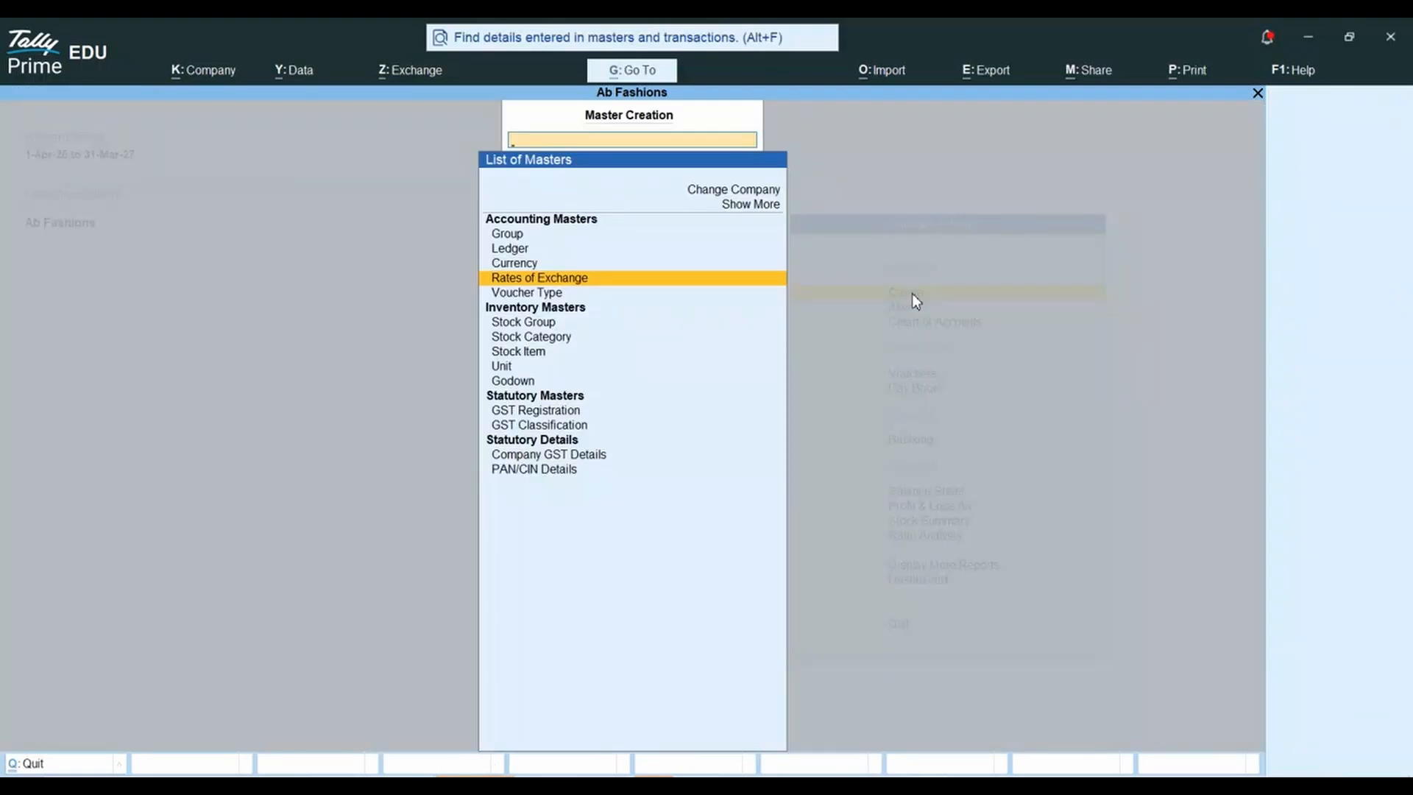
# Step: View the blank voucher type creation form and leave it without creating a voucher type
pyautogui.press('Down')
pyautogui.press('Return')
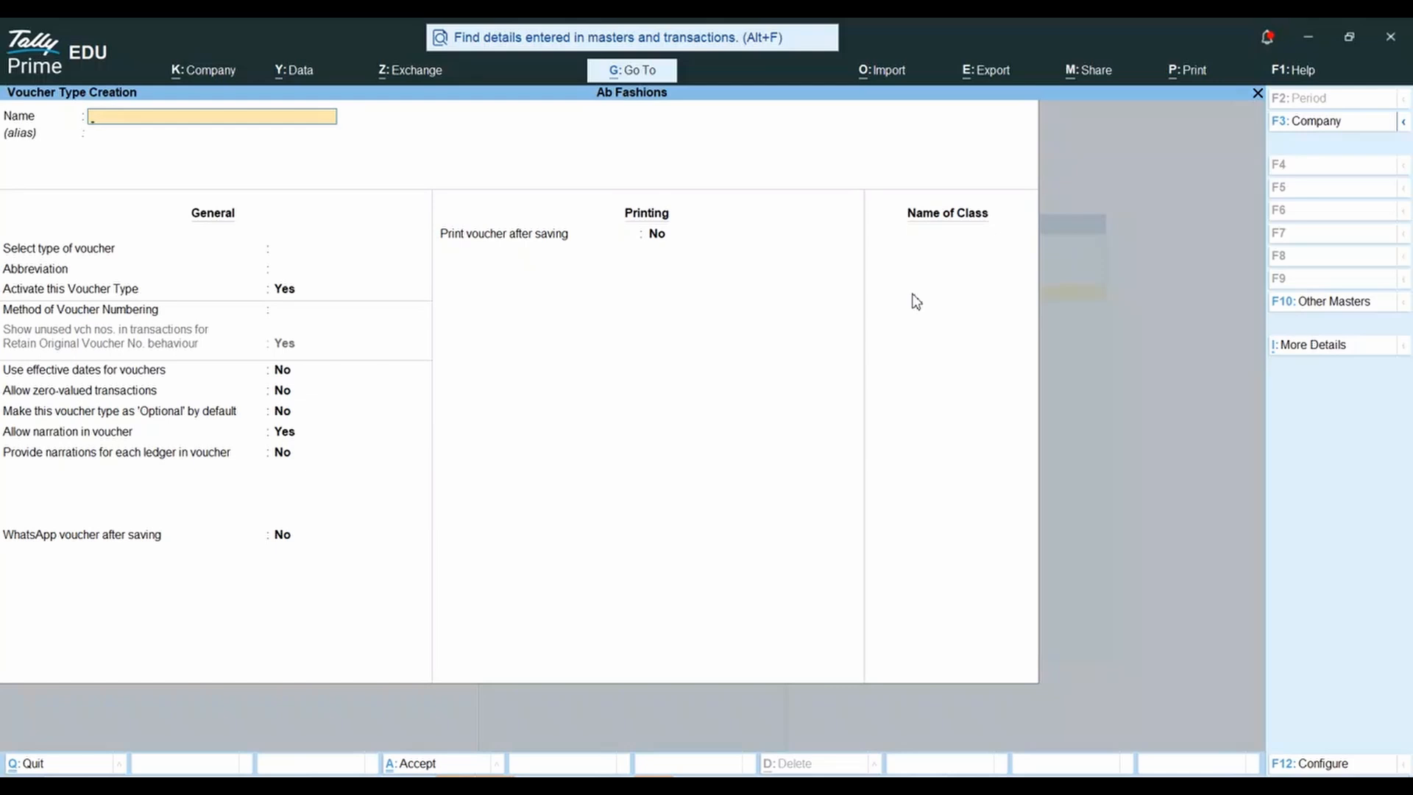
pyautogui.press('Escape')
pyautogui.press('Return')
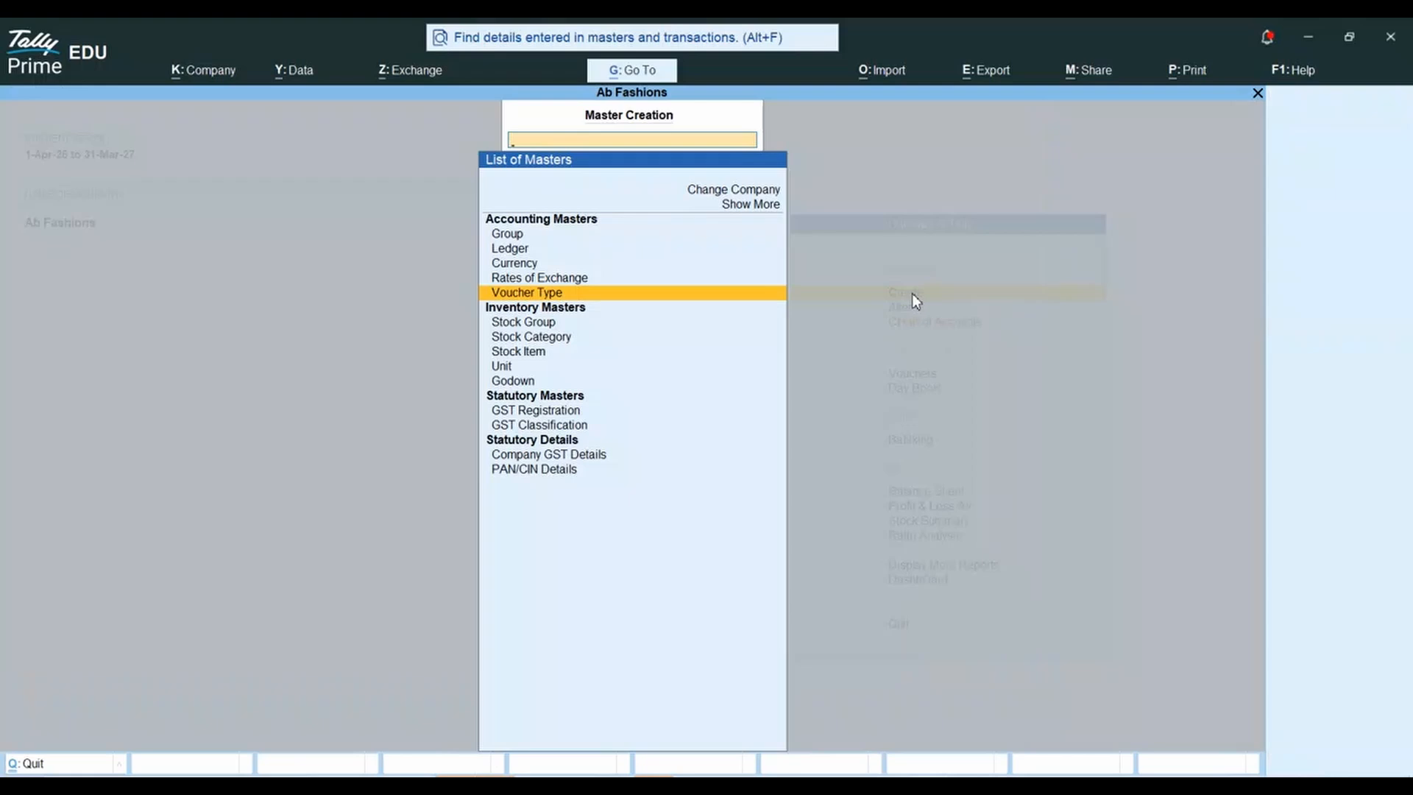
# Step: Create a simple unit of measure with the symbol pcs, UQC Not Applicable and 0 decimal places, and save it
pyautogui.press('Up')
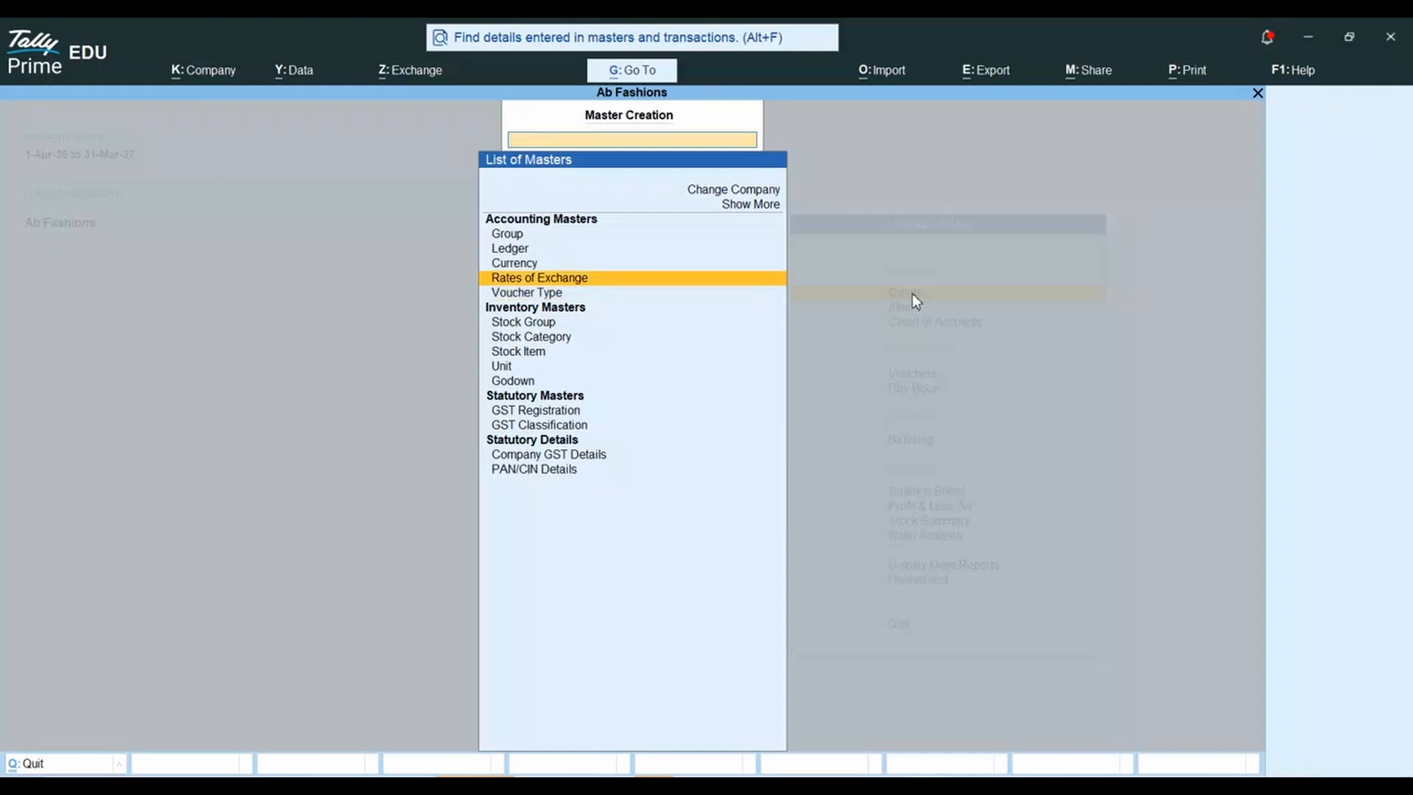
pyautogui.press('Down')
pyautogui.press('Down')
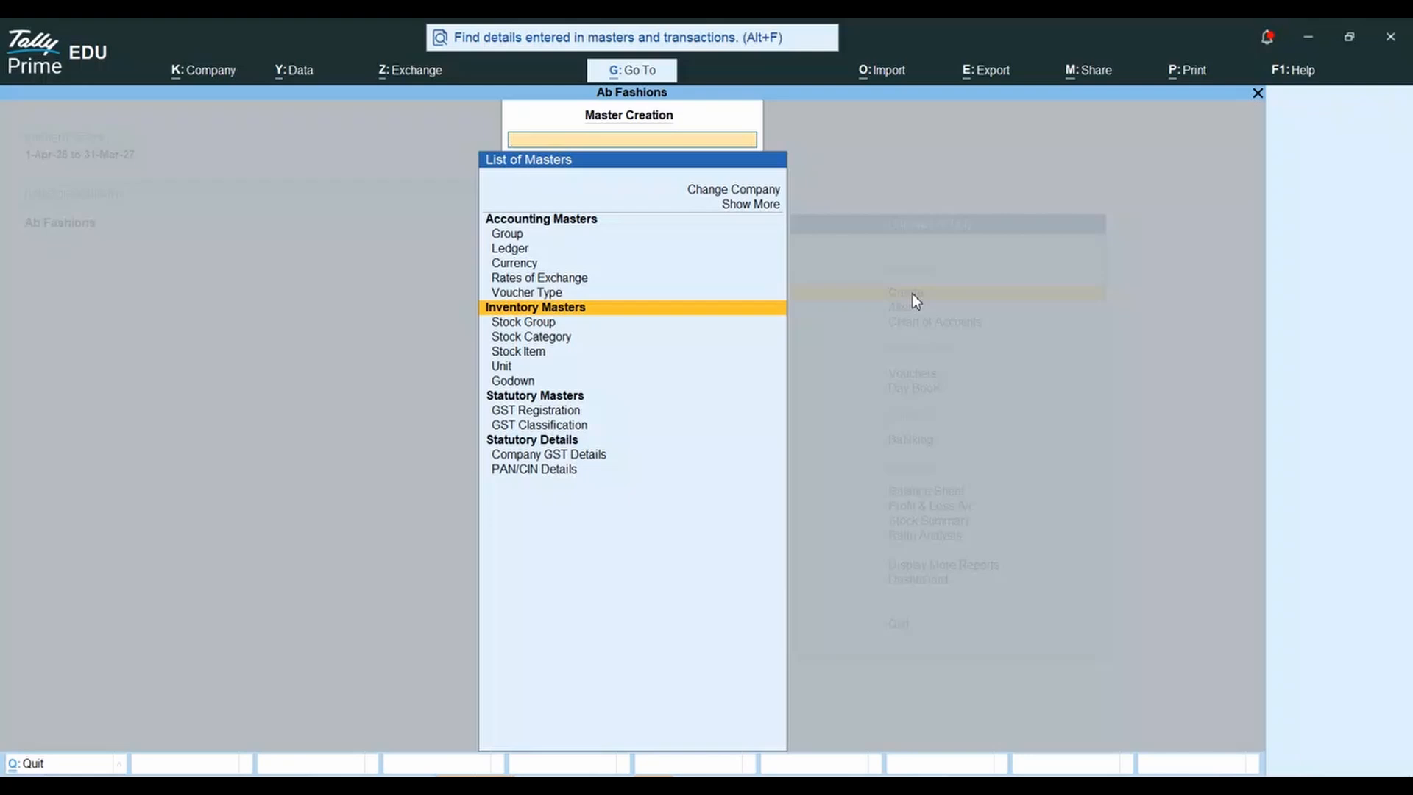
pyautogui.press('Down')
pyautogui.press('Down')
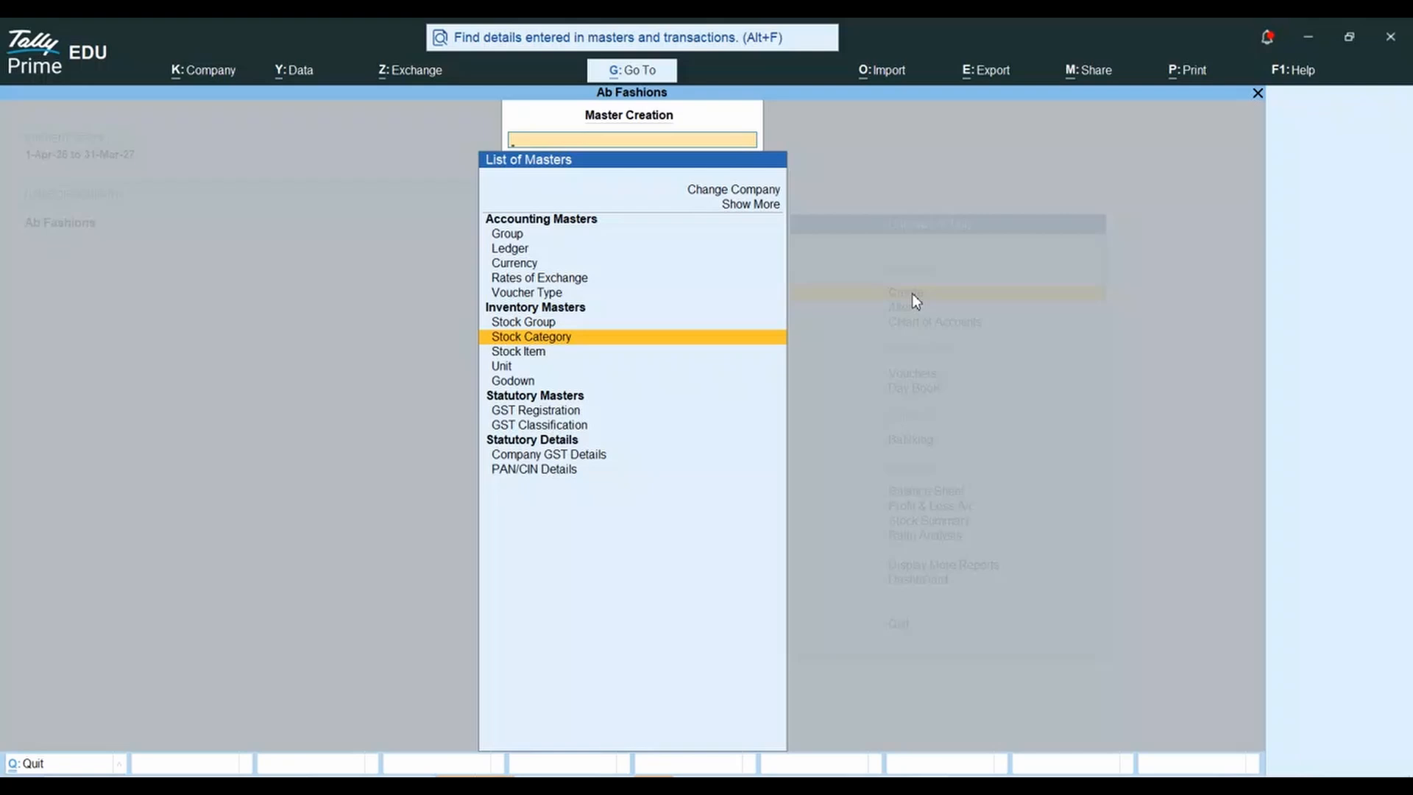
pyautogui.press('Down')
pyautogui.press('Down')
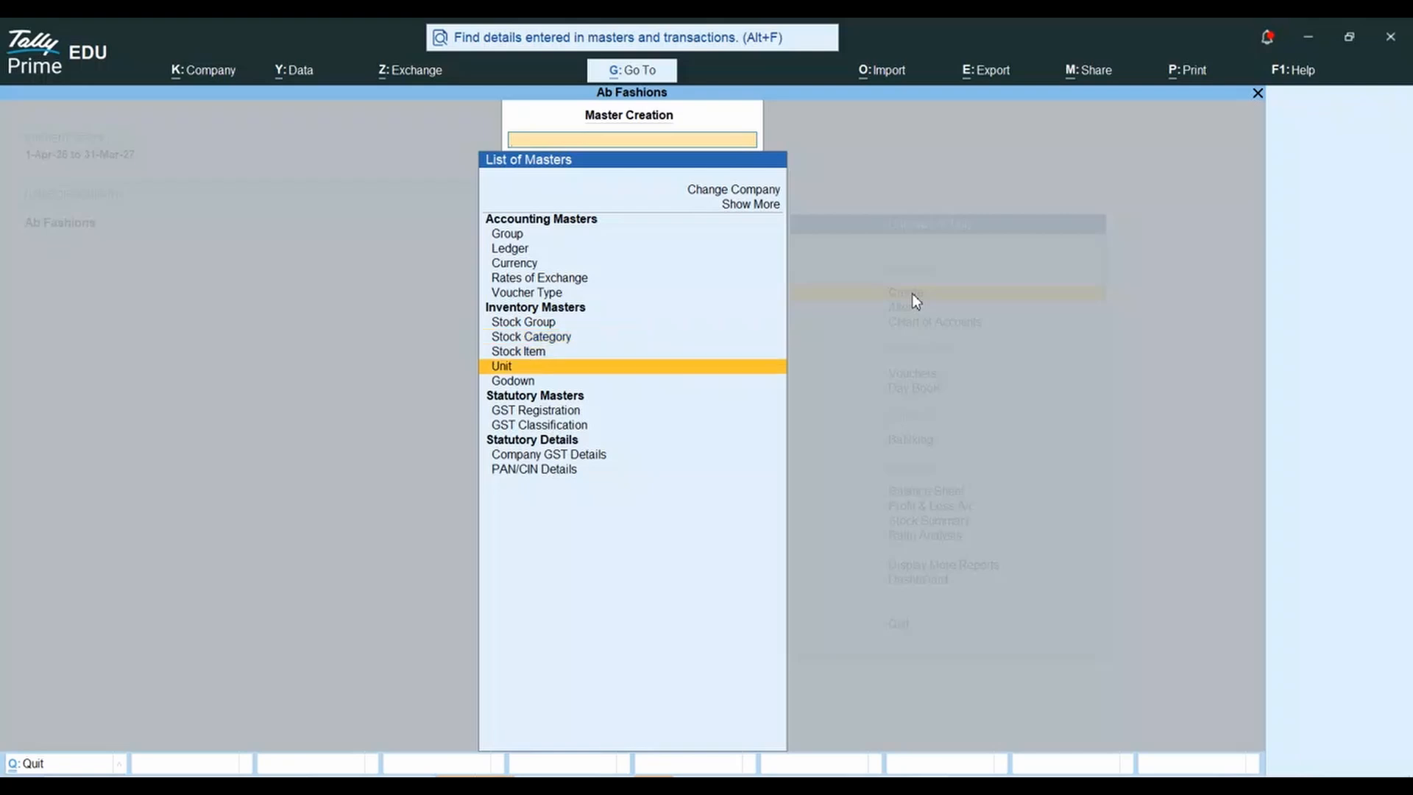
pyautogui.press('Return')
pyautogui.write('pcs')
pyautogui.press('Return')
pyautogui.press('Return')
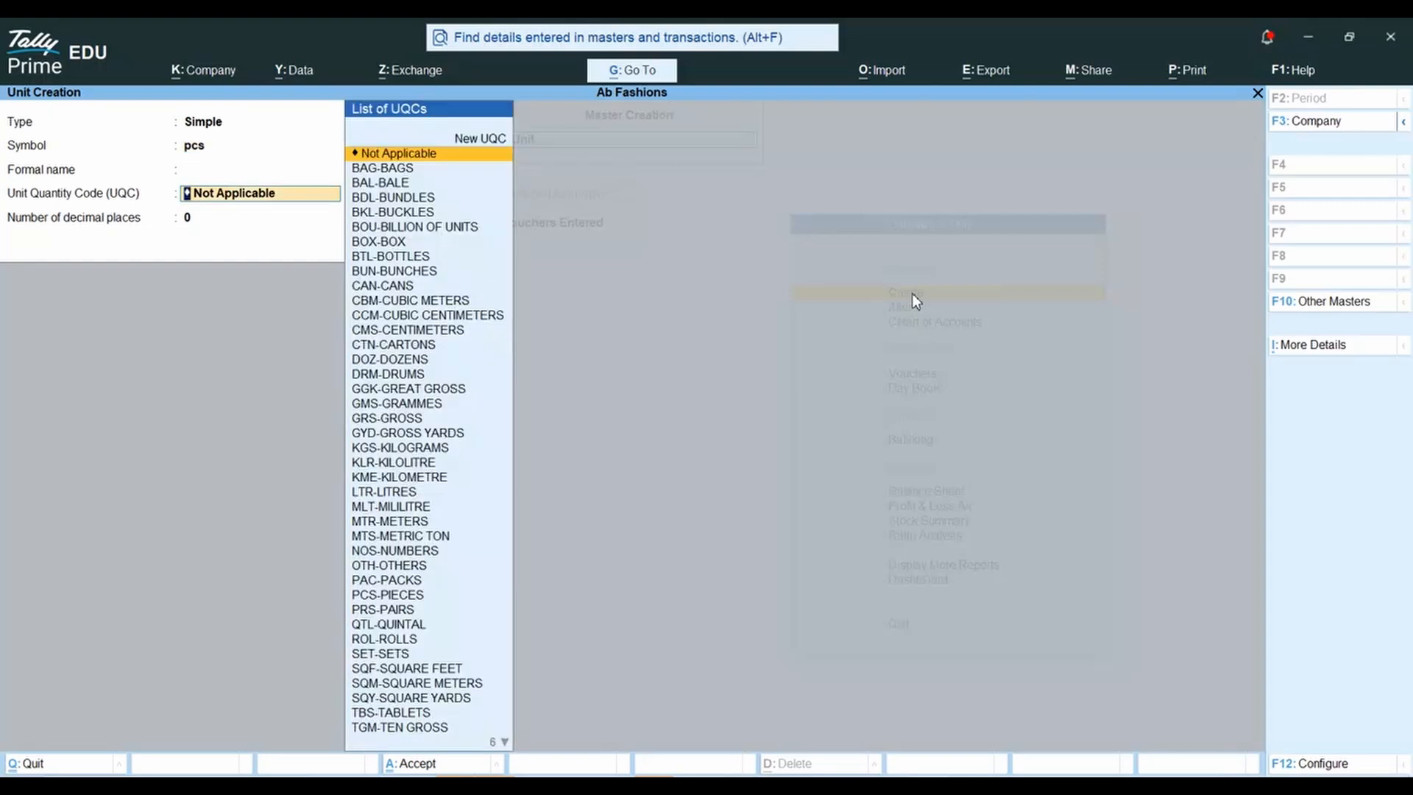
pyautogui.press('Return')
pyautogui.press('Return')
pyautogui.press('Return')
pyautogui.press('Escape')
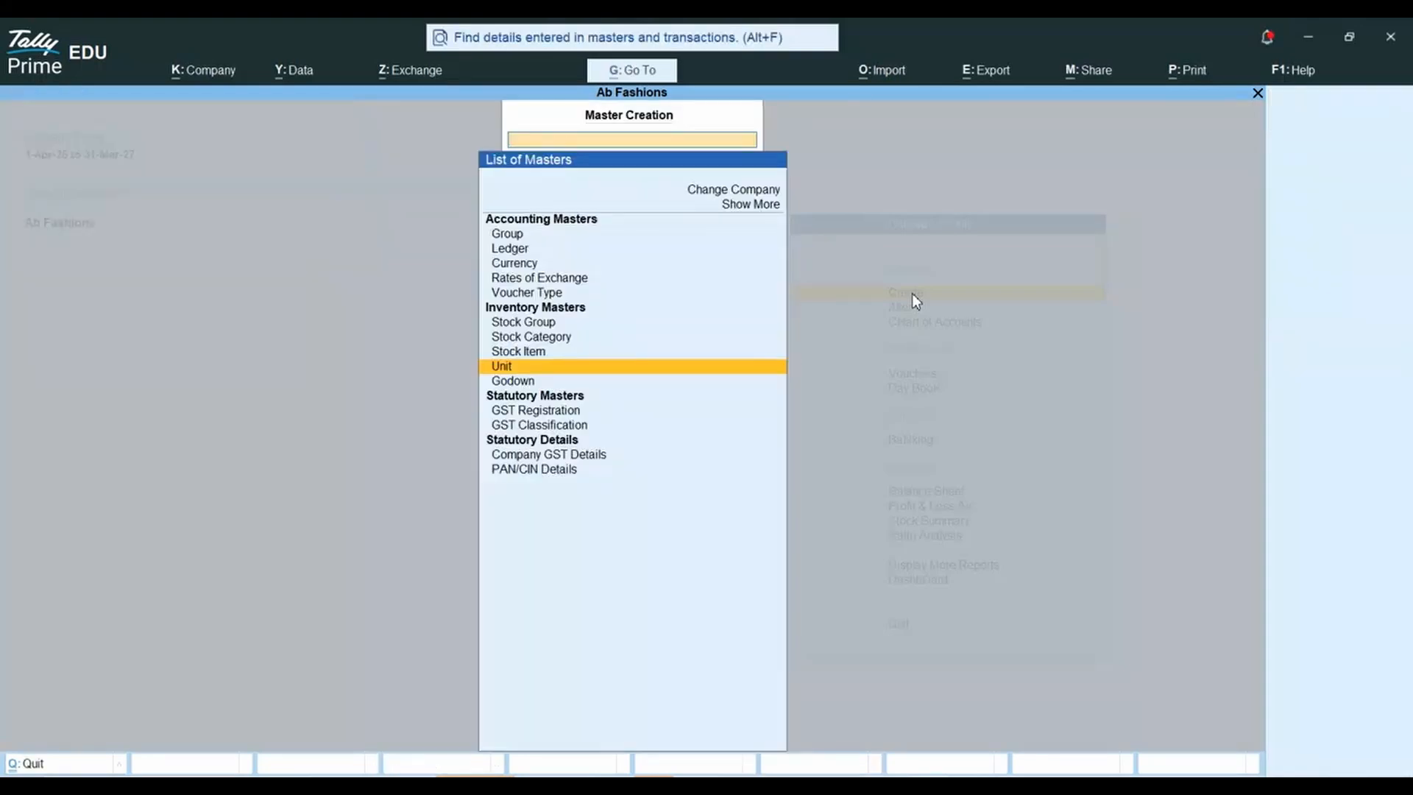
# Step: Start a stock item named Shirts under Primary, without an alias, and assign pcs as its unit
pyautogui.press('Up')
pyautogui.press('Return')
pyautogui.write('Shirts')
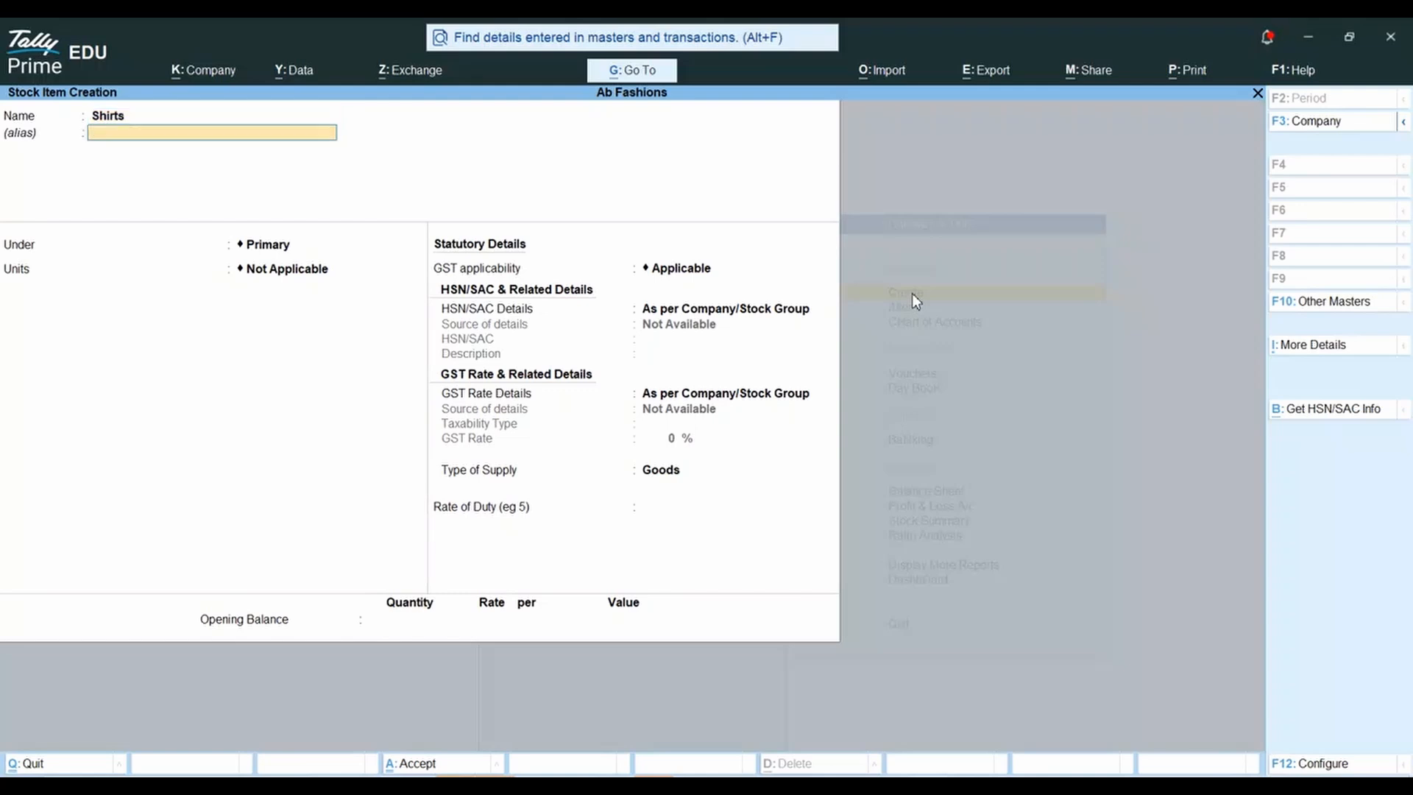
pyautogui.press('Return')
pyautogui.press('Return')
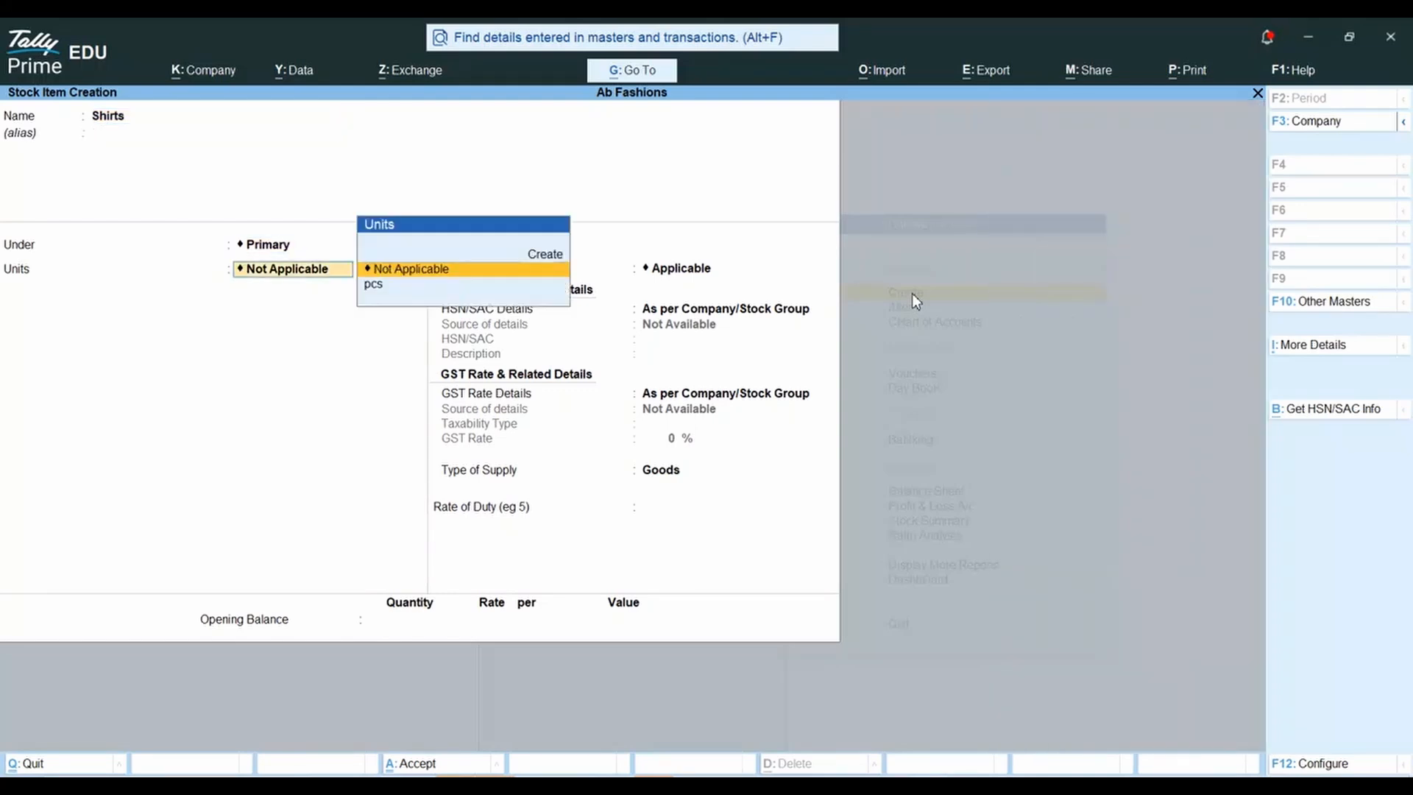
pyautogui.press('Down')
pyautogui.press('Return')
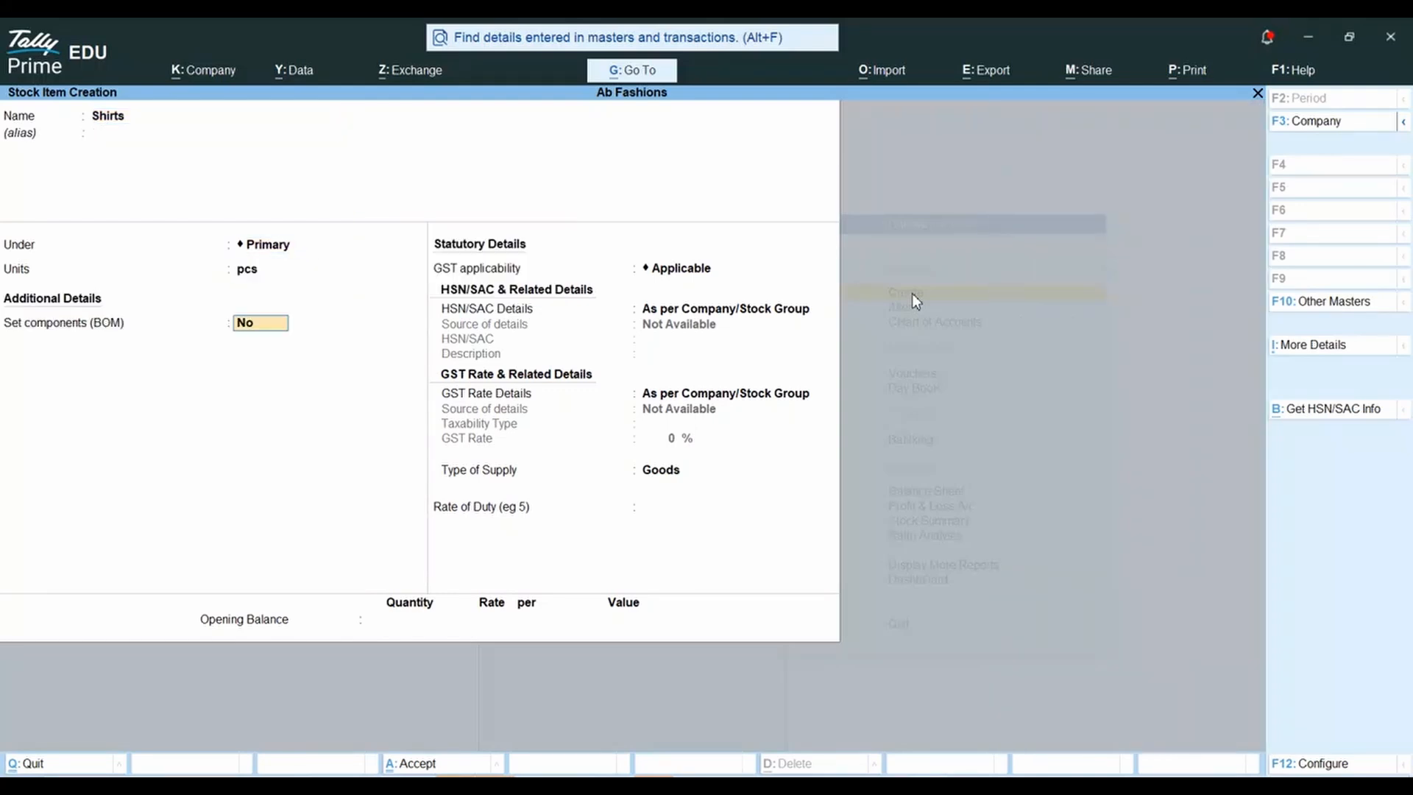
# Step: Keep Shirts without BOM components, GST Applicable, supply type Goods and duty rate 0, then save the item and leave stock item creation
pyautogui.press('Return')
pyautogui.press('Return')
pyautogui.press('Return')
pyautogui.press('Return')
pyautogui.press('Return')
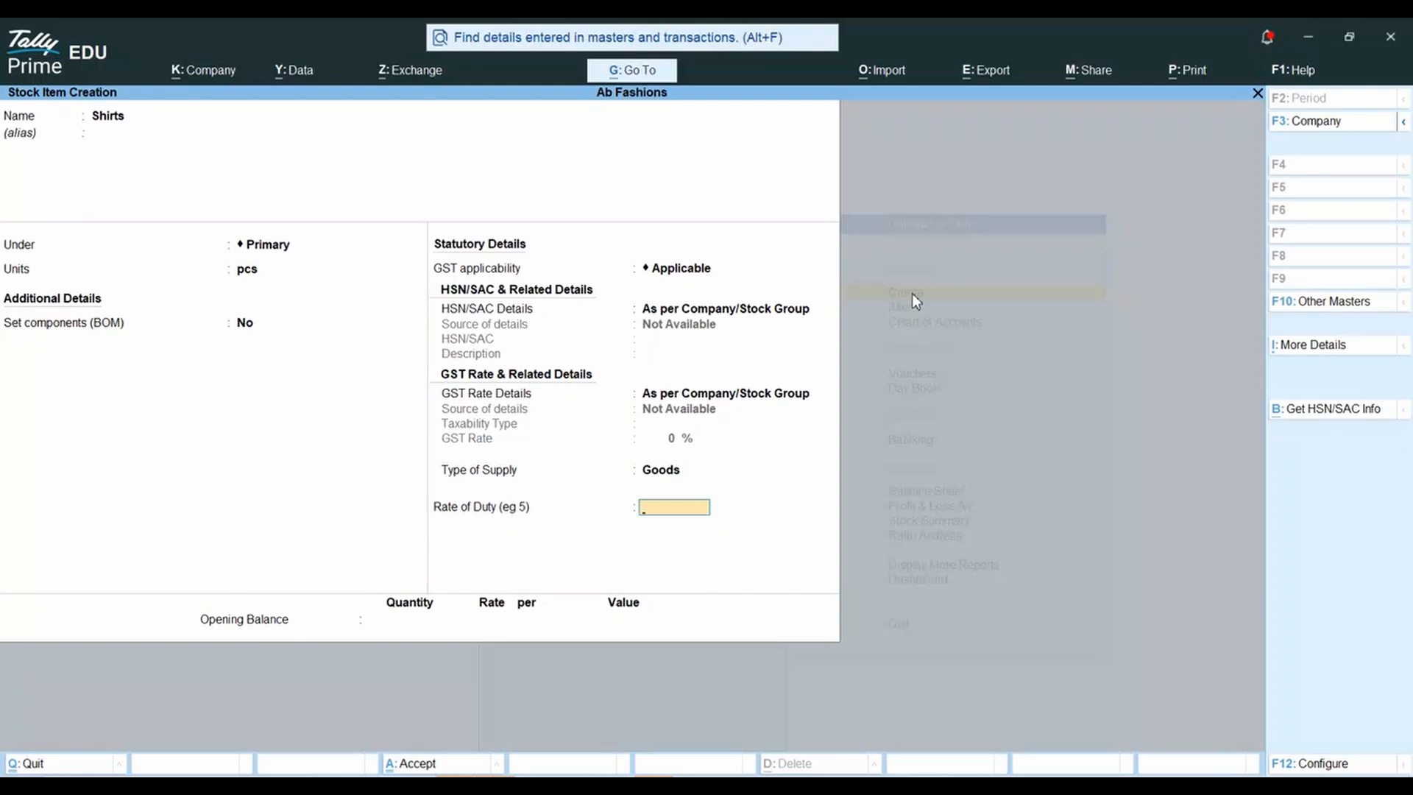
pyautogui.press('Return')
pyautogui.press('Return')
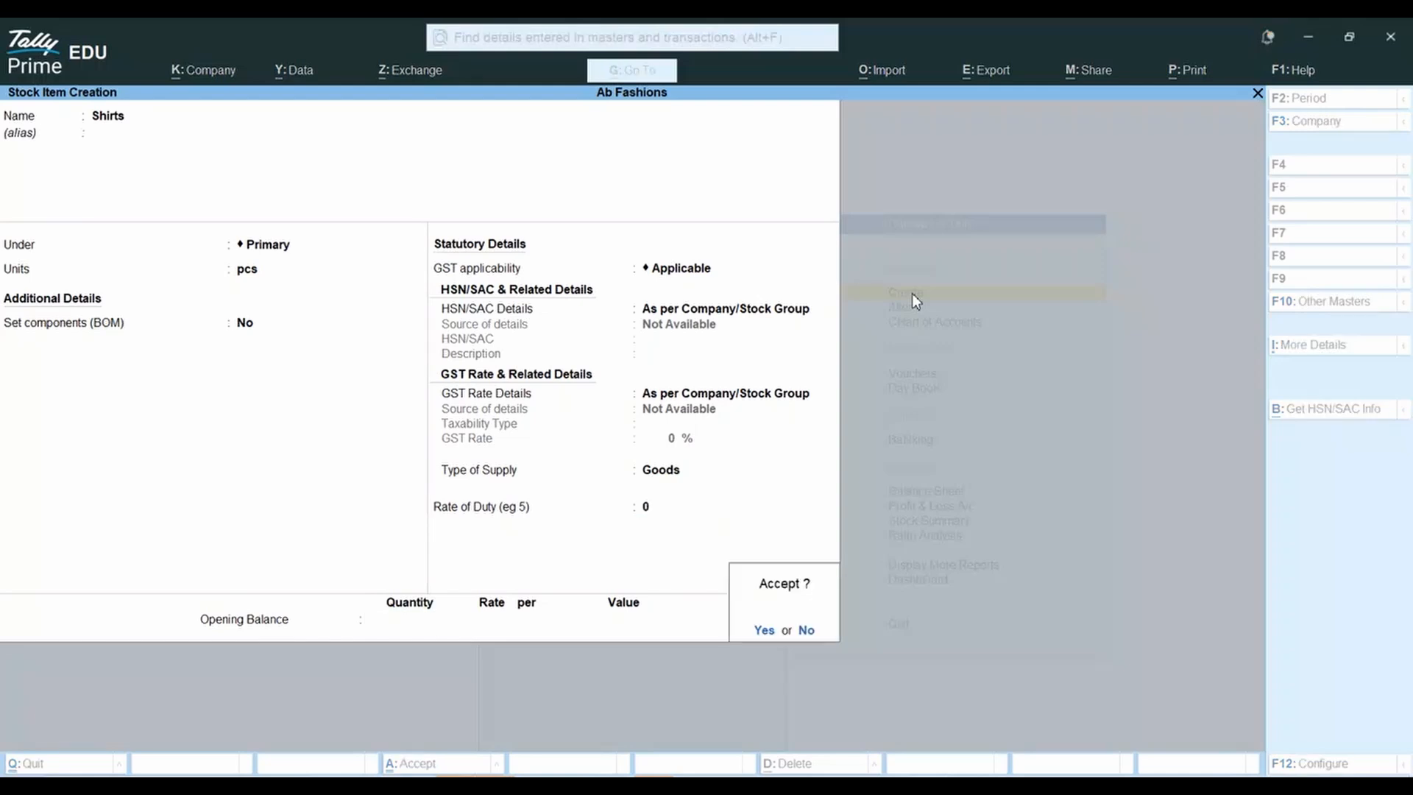
pyautogui.press('Escape')
pyautogui.press('Return')
pyautogui.press('Return')
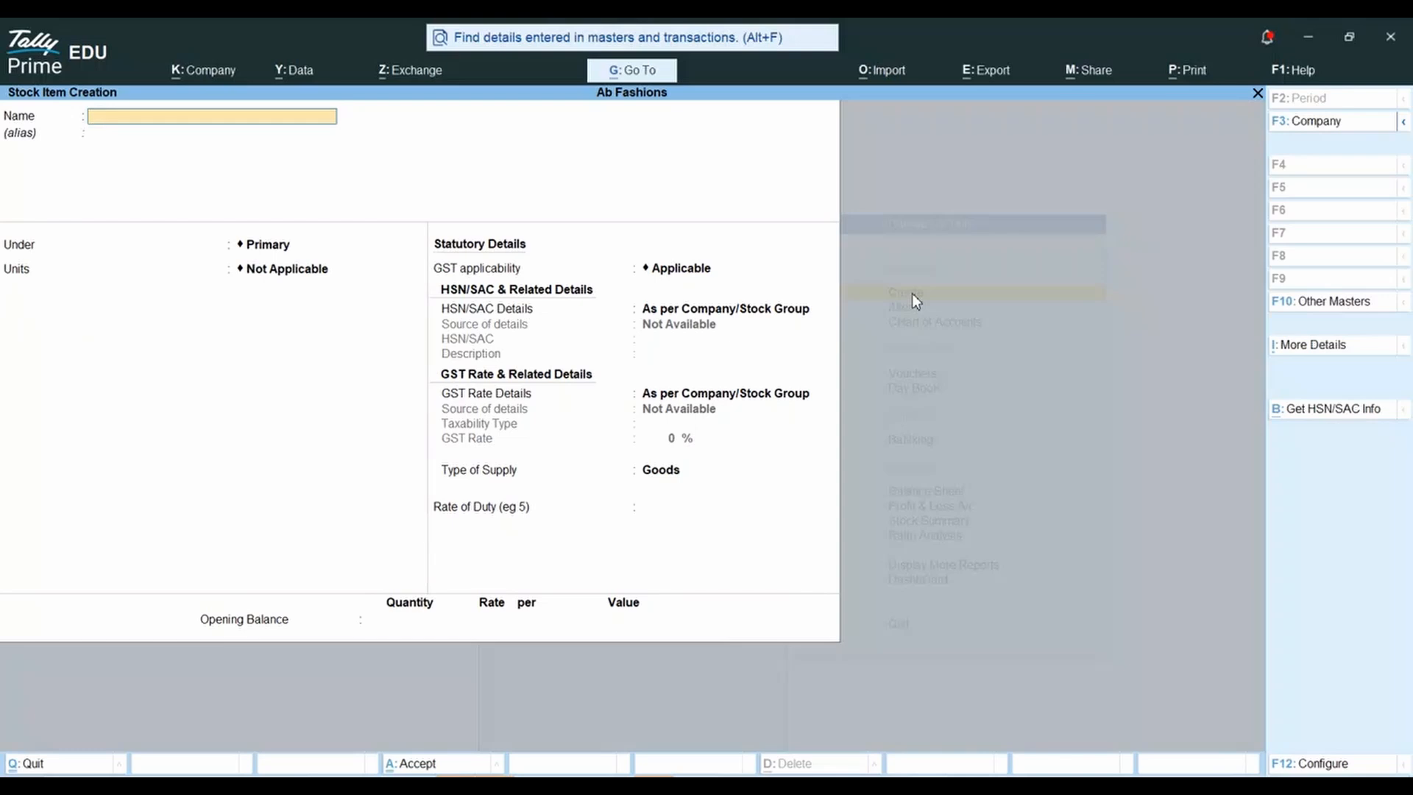
pyautogui.press('Escape')
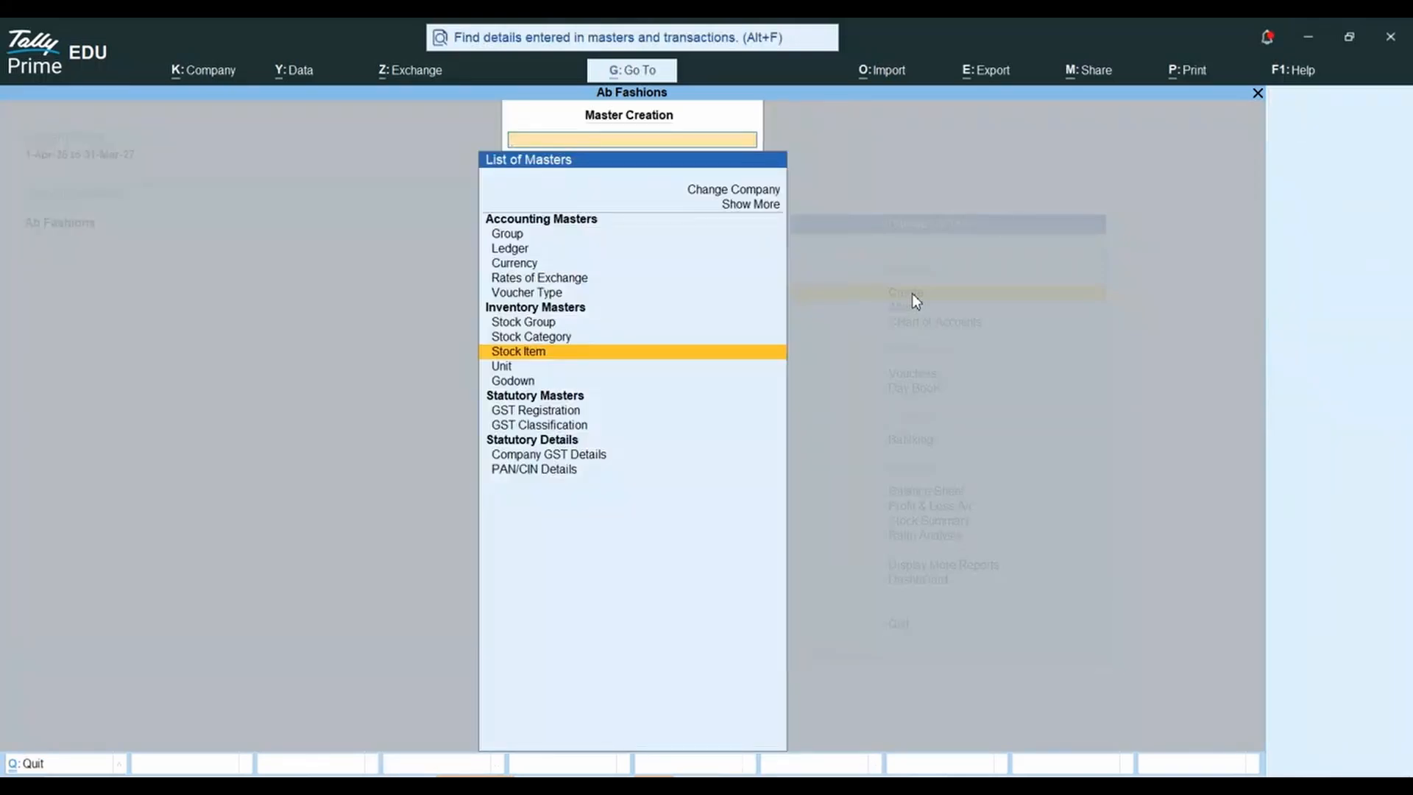
# Step: Open the stock group creation form
pyautogui.press('Return')
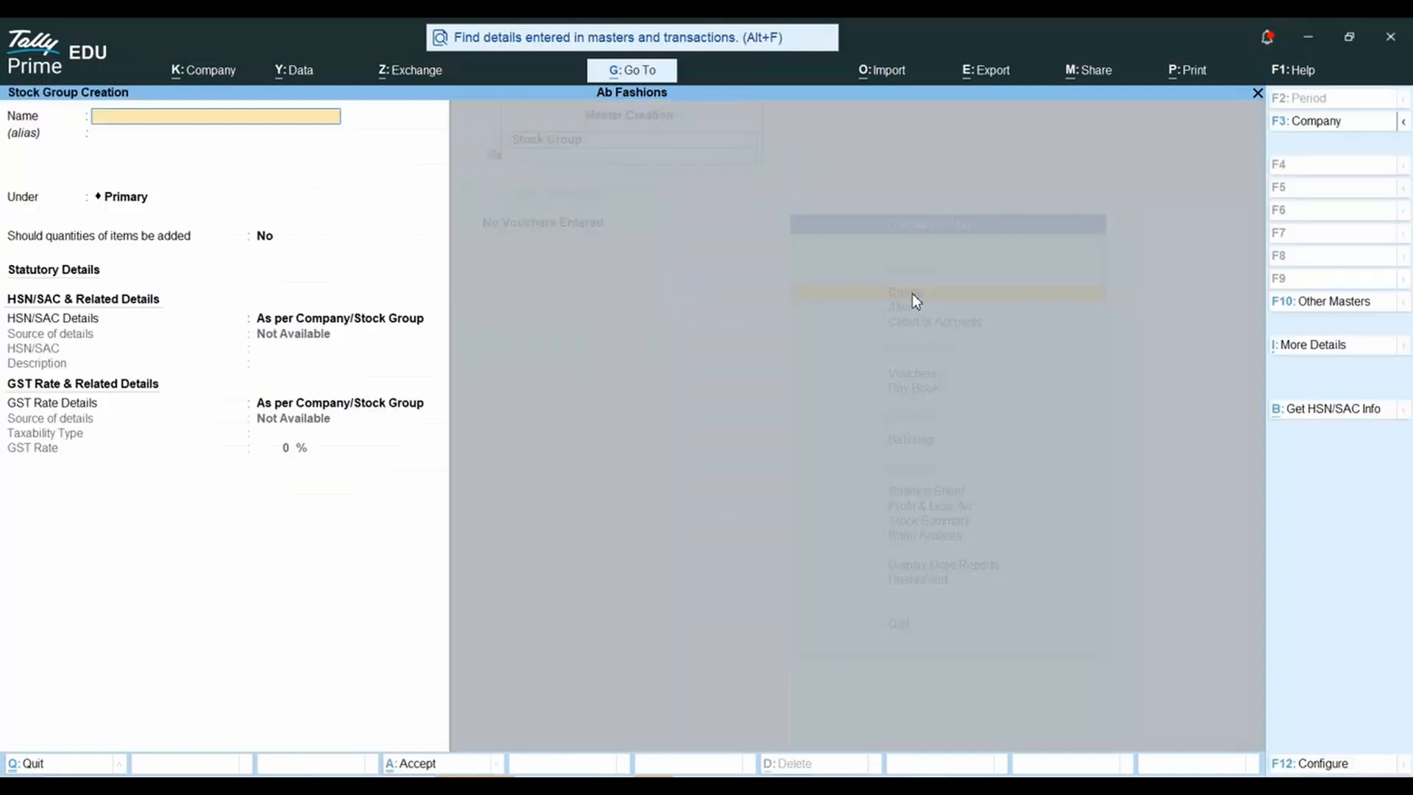